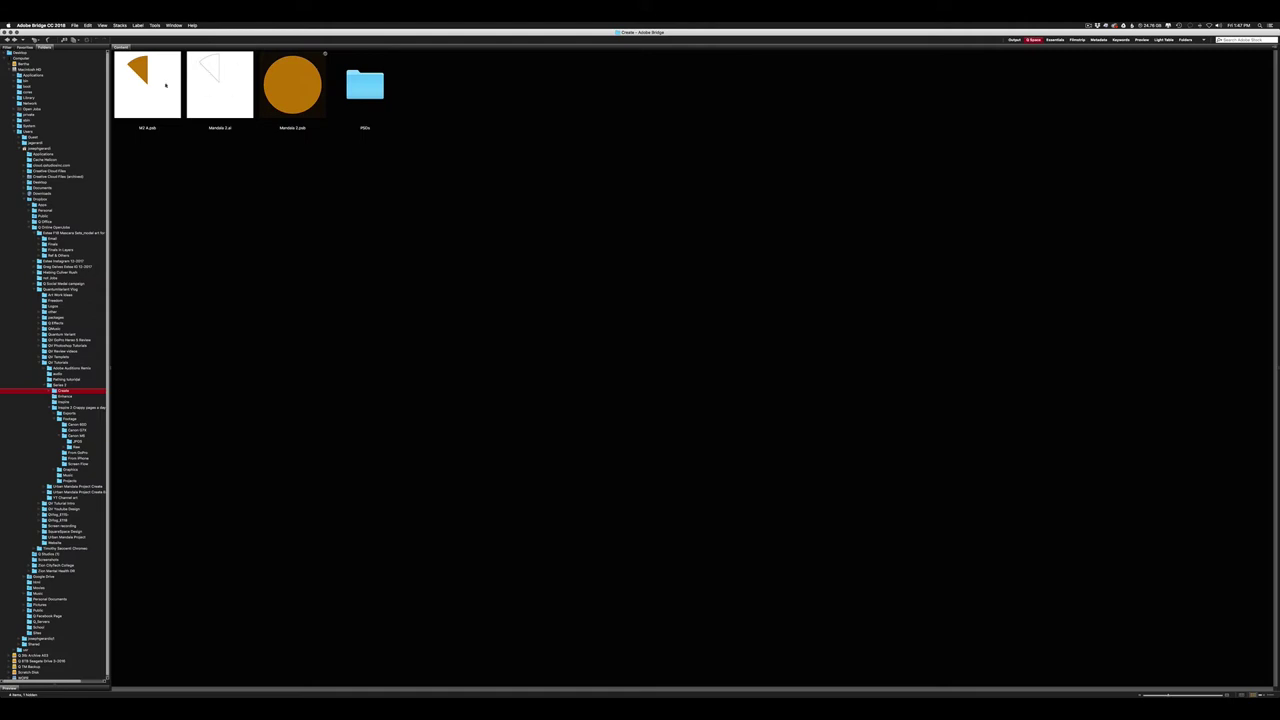
# Step: Open the Mandala 2 document with the orange circle in Photoshop and inspect its wedge layout
pyautogui.doubleClick(283, 87)
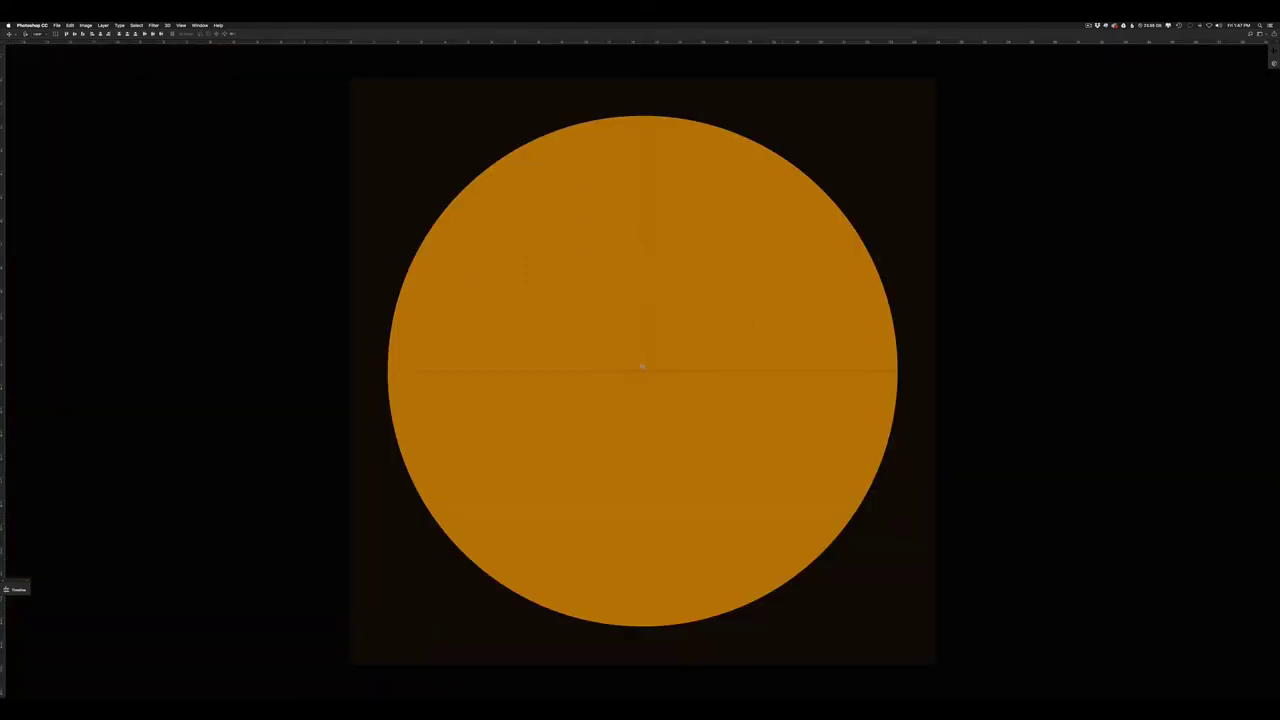
pyautogui.moveTo(642, 366); pyautogui.dragTo(678, 386)
pyautogui.scroll(-5, 694, 394)
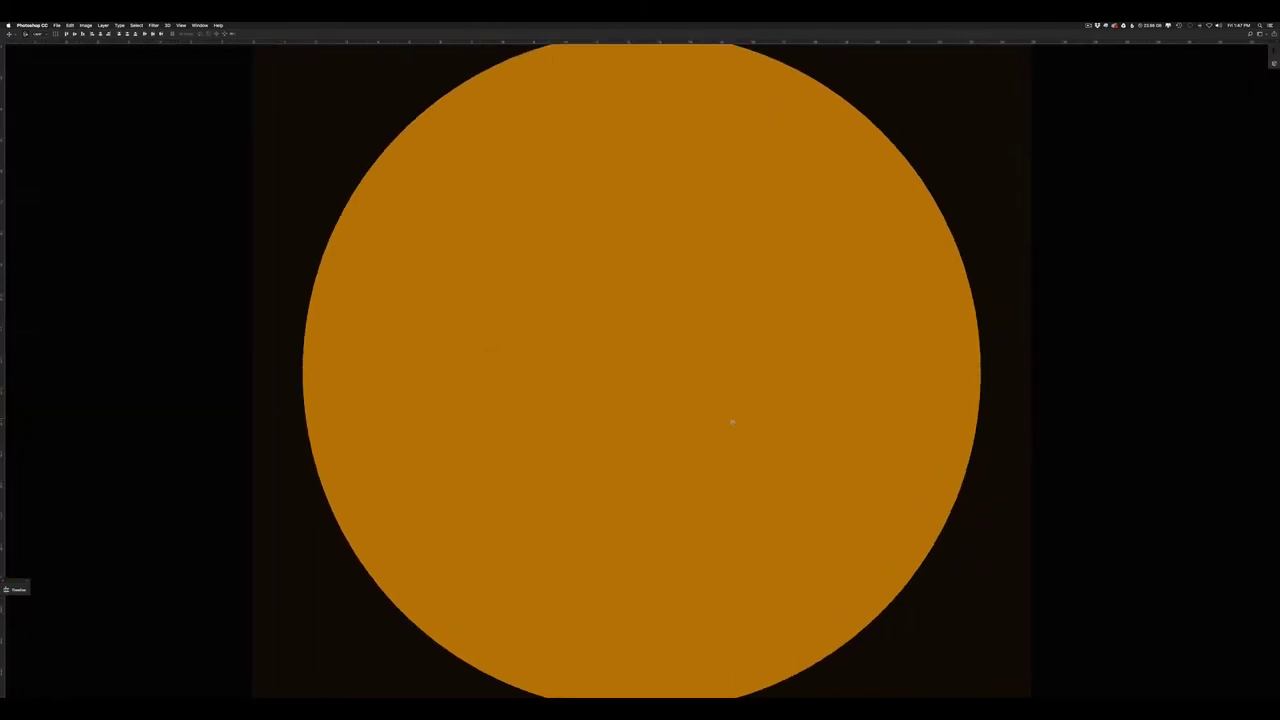
pyautogui.scroll(-4, 734, 421)
pyautogui.scroll(3, 734, 421)
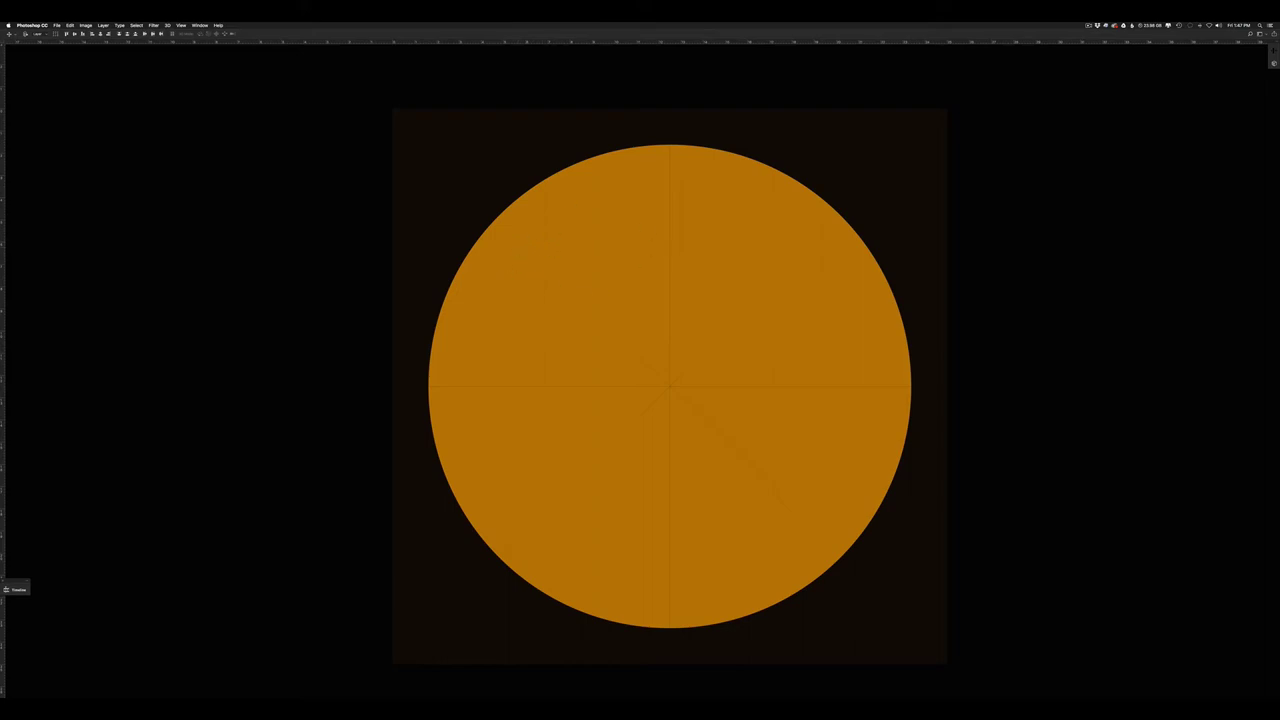
pyautogui.press('super+j')
pyautogui.press('super+z')
pyautogui.press('super+z')
pyautogui.press('super+z')
pyautogui.press('super+z')
# Step: Switch to Bridge and open the photo of the red graffiti-covered doorways to view it
pyautogui.press('super+Tab')
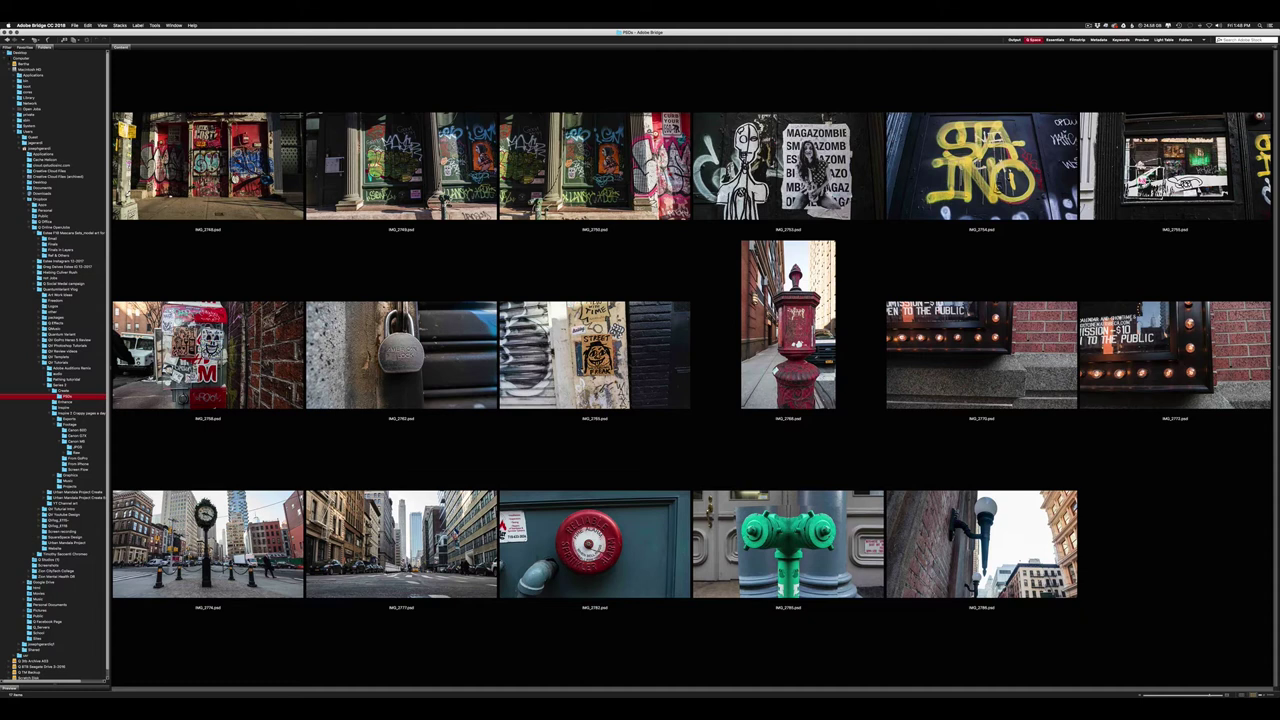
pyautogui.click(170, 196)
pyautogui.doubleClick(263, 154)
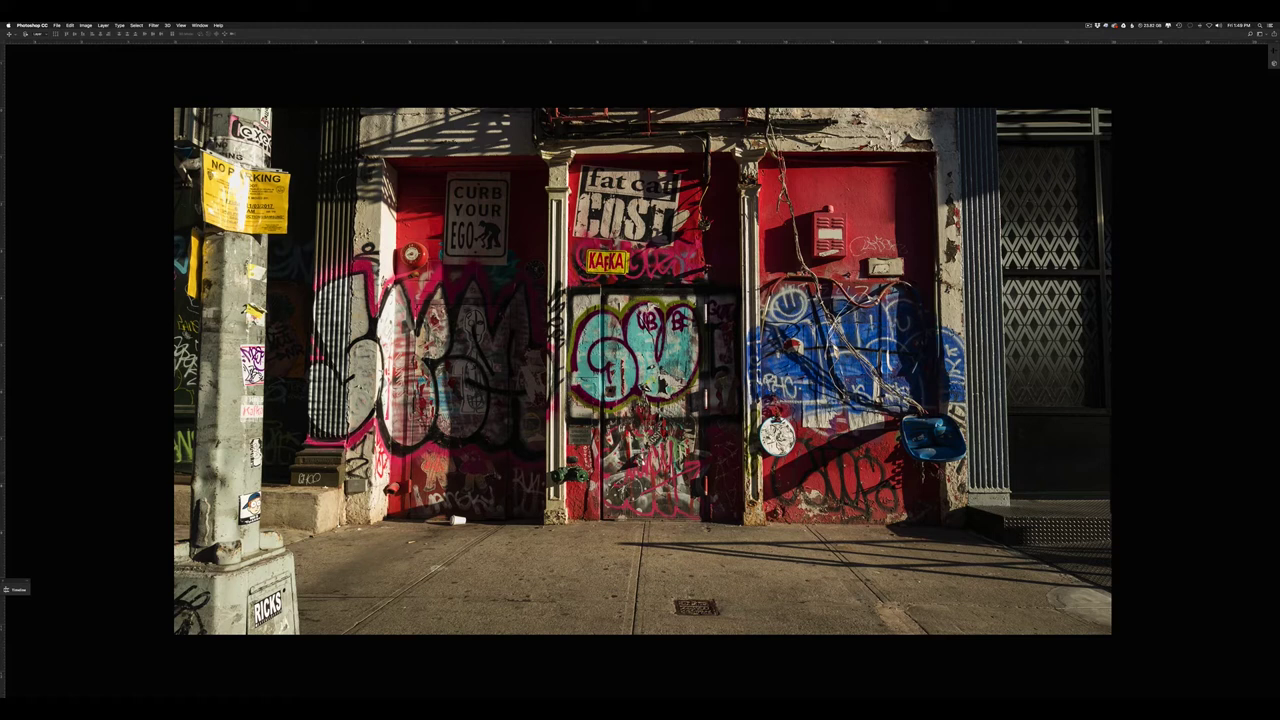
# Step: Return to Bridge and open the New York street photo IMG_2777.psd in Photoshop
pyautogui.press('super+Tab')
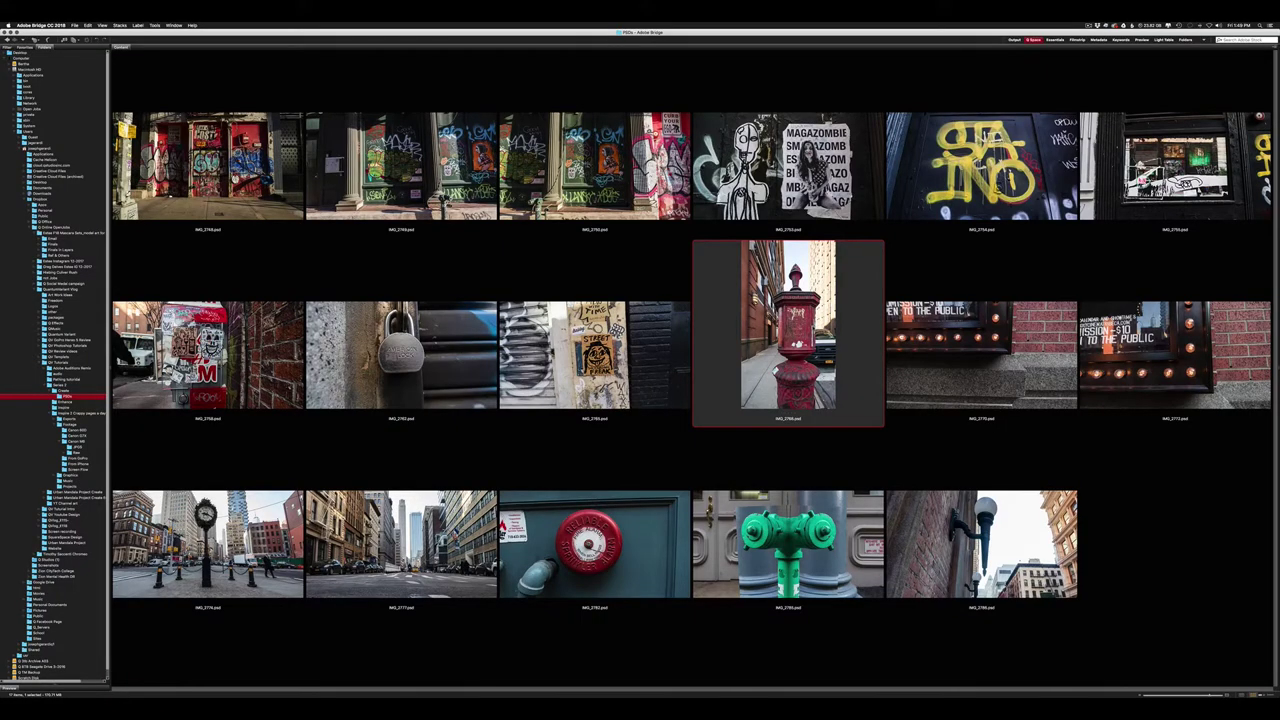
pyautogui.click(405, 525)
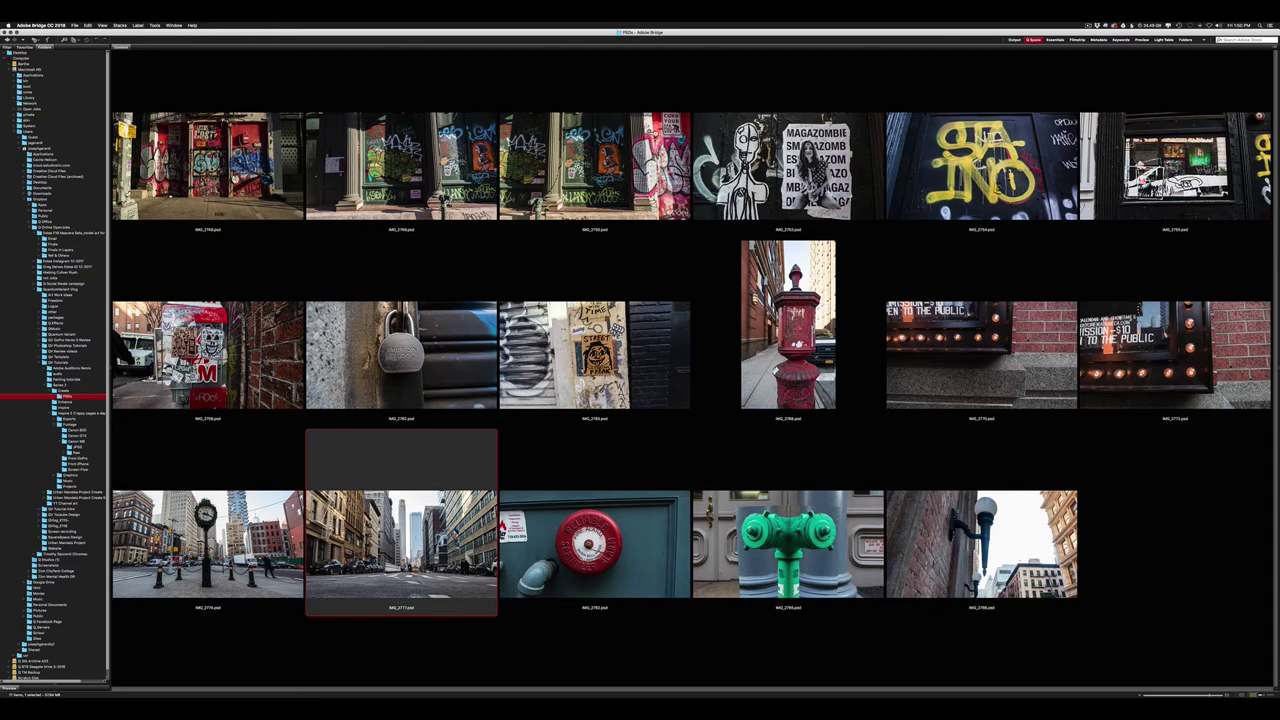
pyautogui.doubleClick(401, 544)
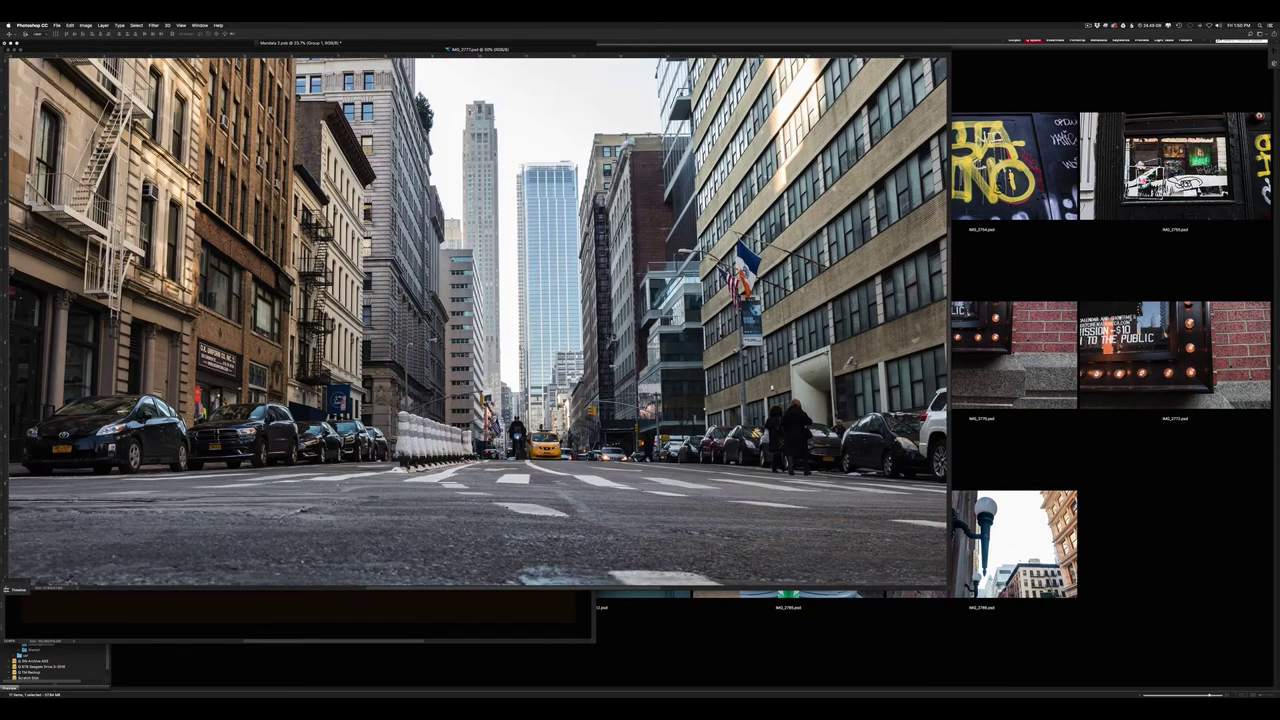
# Step: Show the street photo full screen and place vertical guides in the sky gap beside the glass tower
pyautogui.press('f')
pyautogui.moveTo(3, 346); pyautogui.dragTo(666, 461)
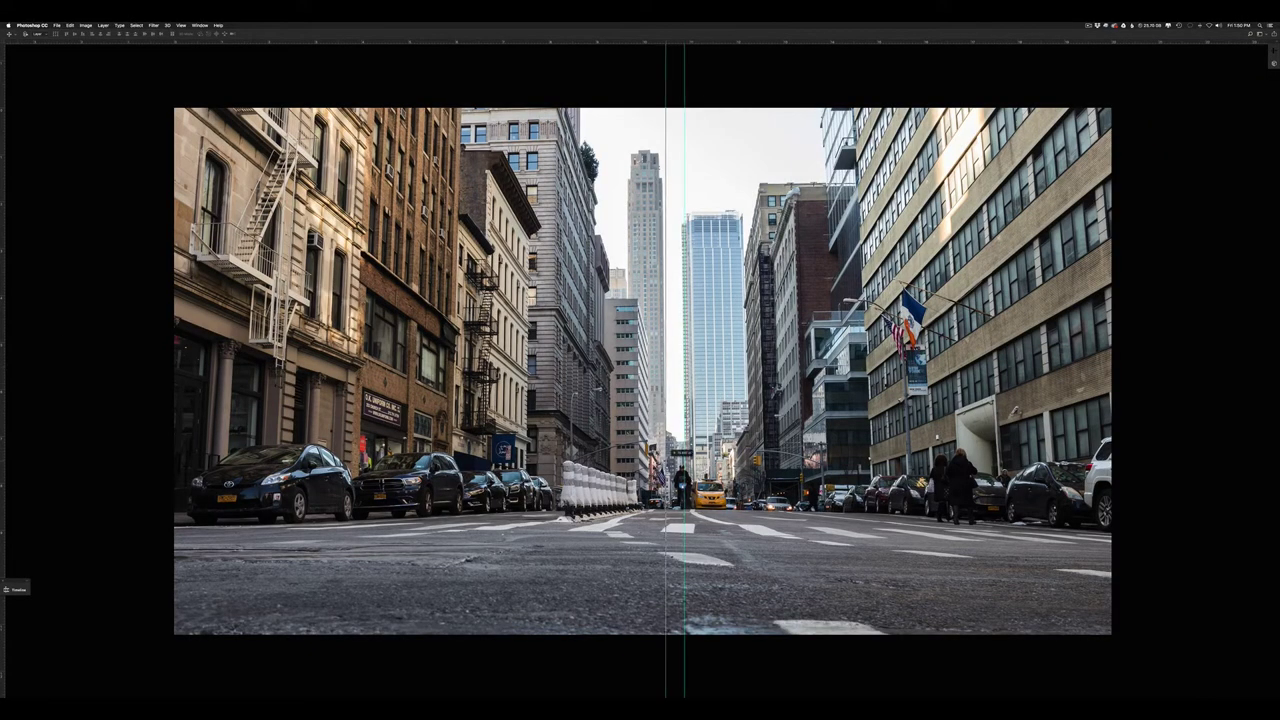
pyautogui.press('super+r')
# Step: Free-transform the street photo, skewing its upper-left corner slightly outward to straighten the buildings
pyautogui.press('super+t')
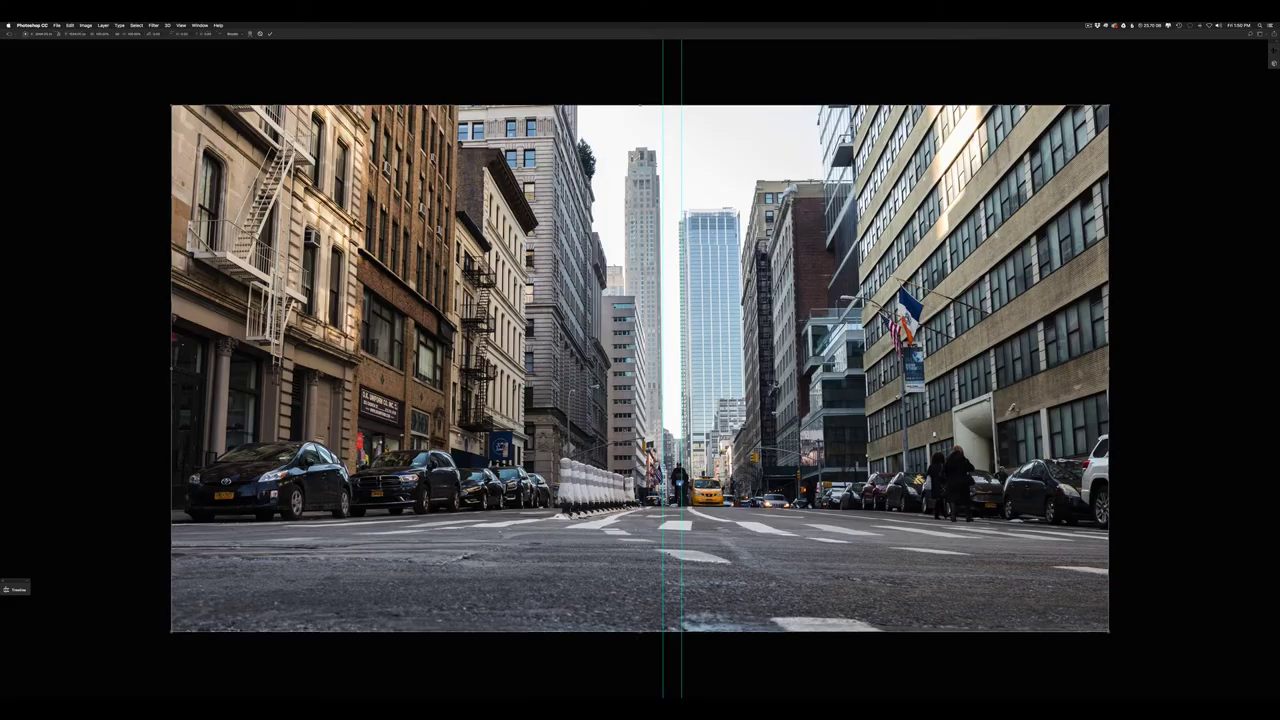
pyautogui.scroll(-1, 671, 132)
pyautogui.scroll(3, 668, 130)
pyautogui.moveTo(668, 130); pyautogui.dragTo(504, 259)
pyautogui.hotkey('ctrl', '-')
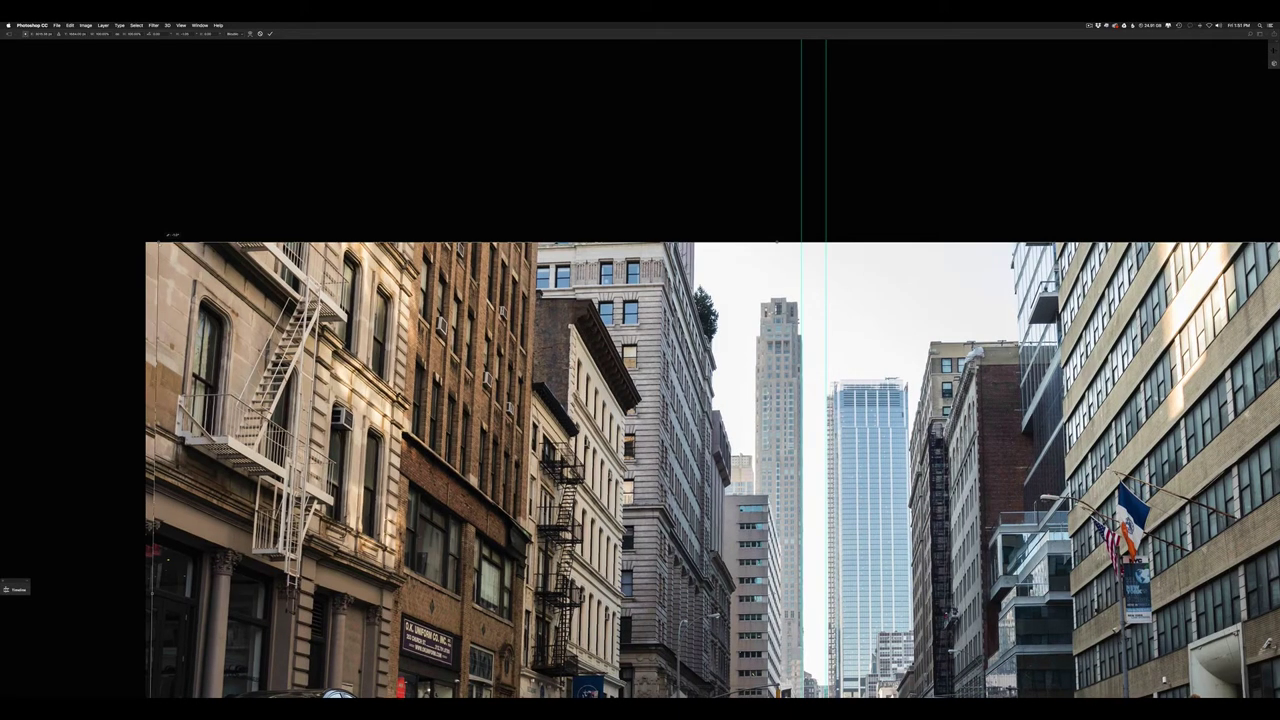
pyautogui.moveTo(158, 242); pyautogui.dragTo(150, 242)
pyautogui.moveTo(900, 420); pyautogui.dragTo(416, 304)
pyautogui.moveTo(500, 480); pyautogui.dragTo(881, 309)
pyautogui.moveTo(235, 437); pyautogui.dragTo(231, 438)
pyautogui.moveTo(600, 200); pyautogui.dragTo(371, 571)
pyautogui.scroll(3, 640, 370)
pyautogui.hscroll(-5, 640, 370)
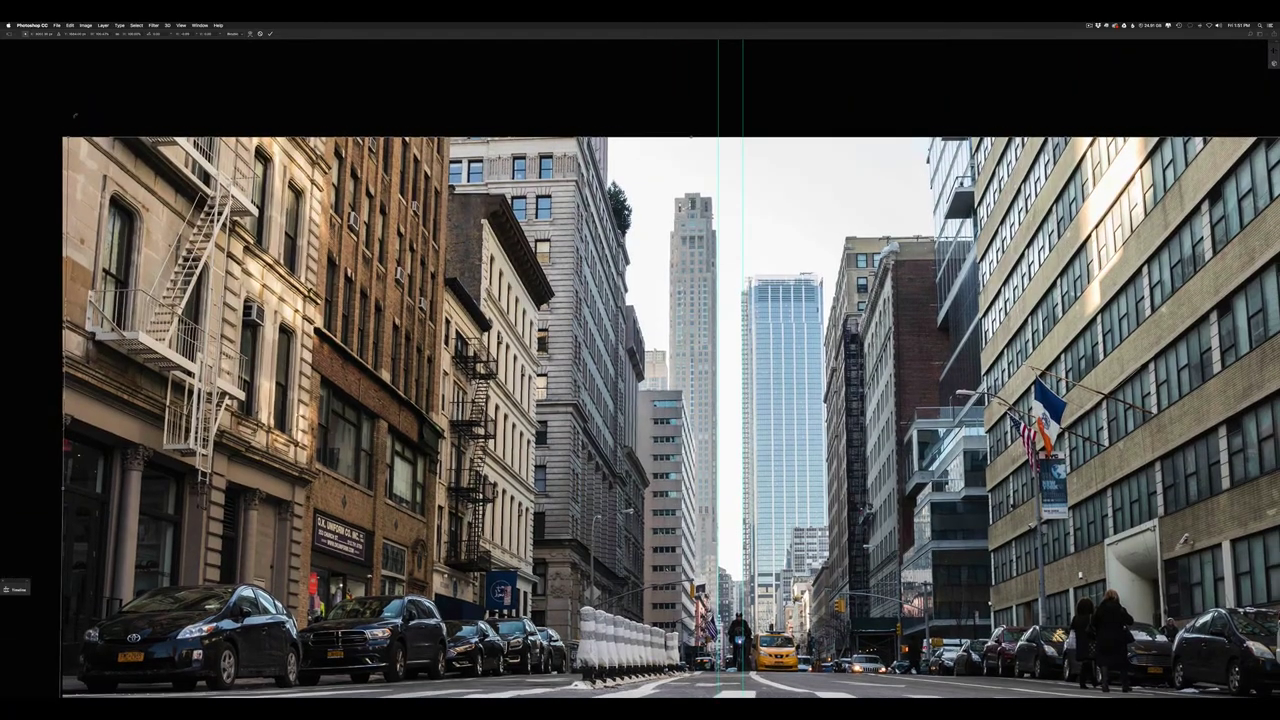
# Step: Add vertical guides along the dark corner building and the tall pale tower, and apply the transform
pyautogui.scroll(-4, 640, 370)
pyautogui.hscroll(20, 640, 370)
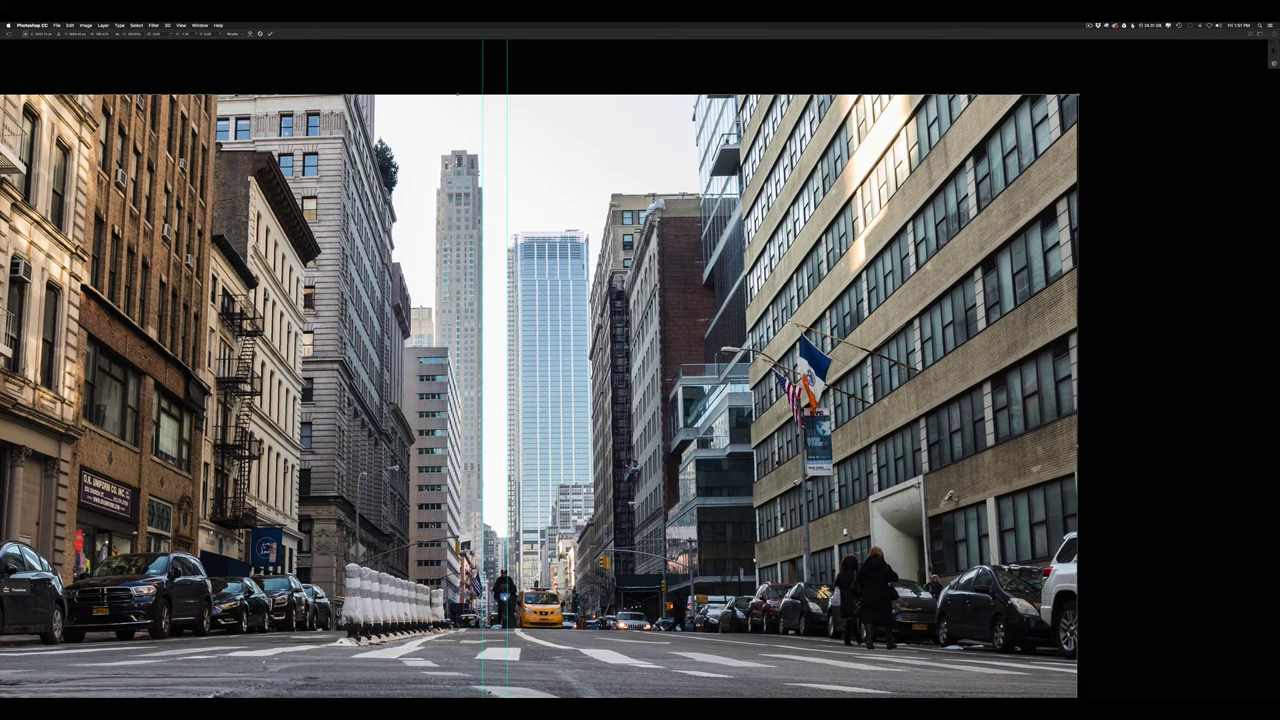
pyautogui.scroll(-10, 640, 370)
pyautogui.hscroll(-16, 640, 370)
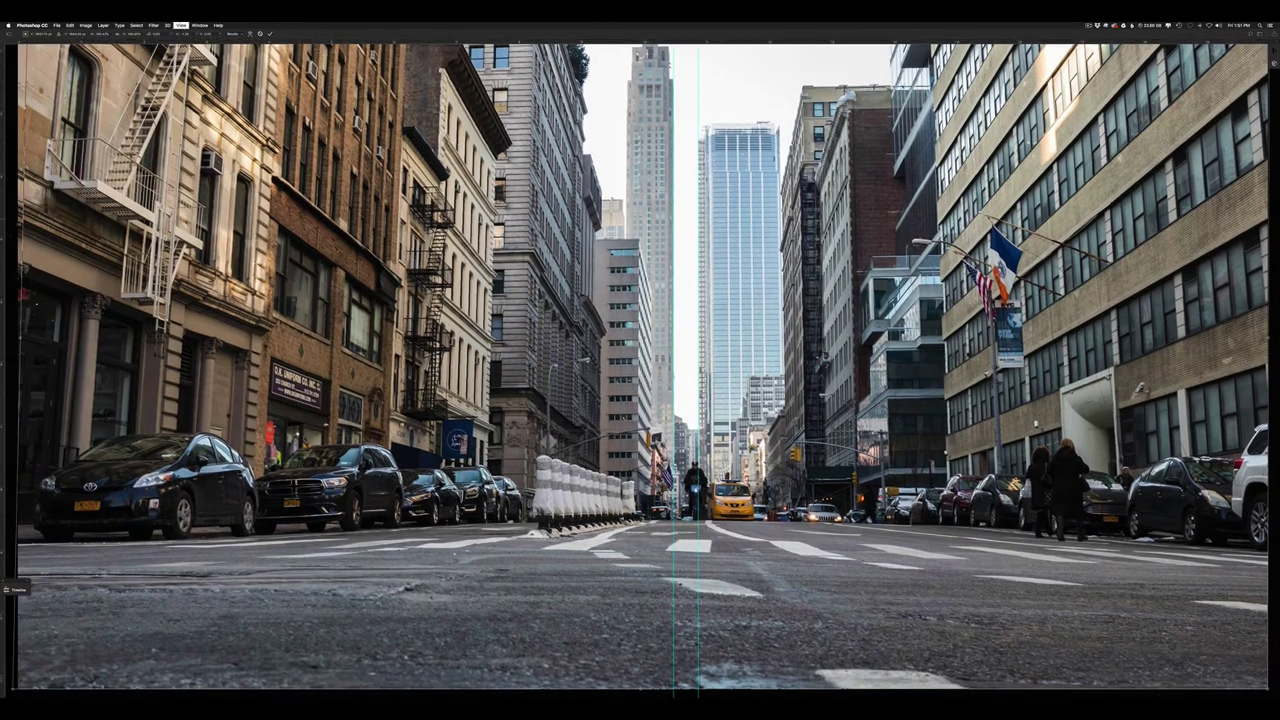
pyautogui.hscroll(12, 640, 370)
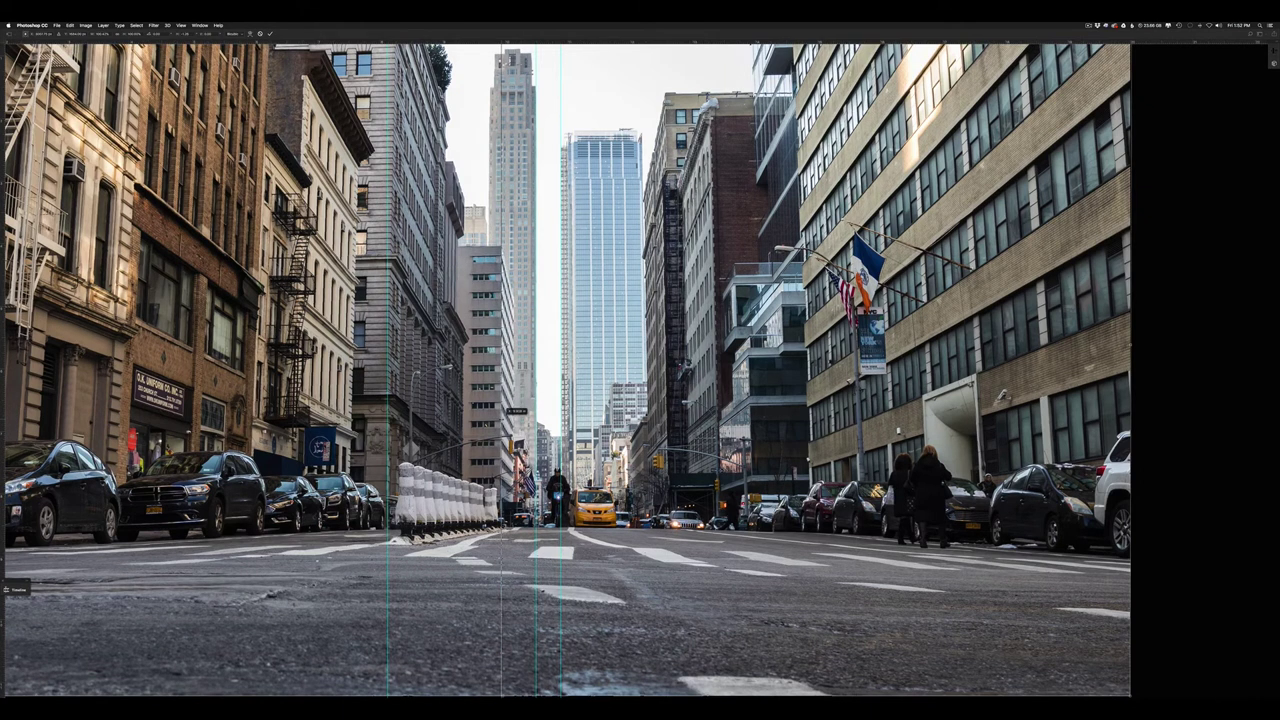
pyautogui.scroll(7, 640, 370)
pyautogui.hscroll(-3, 640, 370)
pyautogui.moveTo(517, 244); pyautogui.dragTo(506, 244)
pyautogui.press('Return')
pyautogui.press('super+minus')
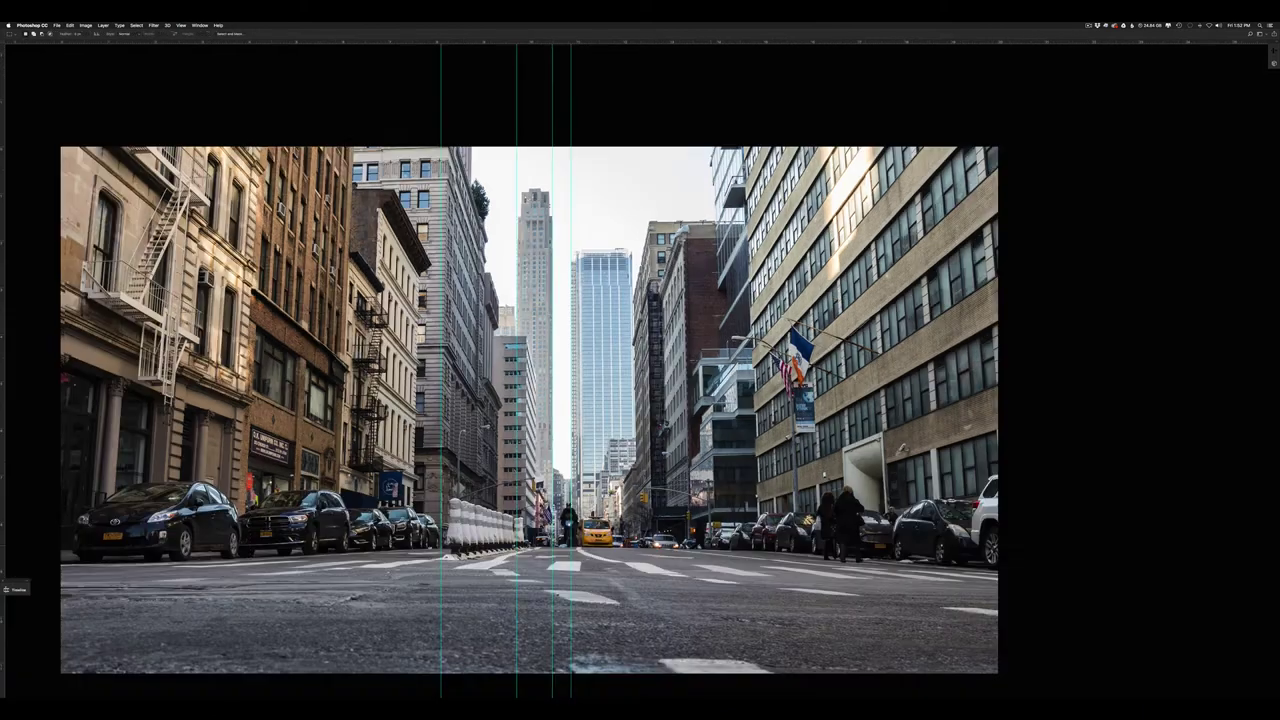
# Step: Try to skew the street photo's upper-left corner further out to straighten the left-hand buildings
pyautogui.hscroll(-11, 517, 244)
pyautogui.scroll(-3, 517, 244)
pyautogui.press('super+t')
pyautogui.moveTo(188, 374); pyautogui.dragTo(164, 374)
pyautogui.press('super+z')
pyautogui.scroll(4, 164, 374)
pyautogui.hscroll(2, 164, 374)
pyautogui.moveTo(168, 138); pyautogui.dragTo(144, 142)
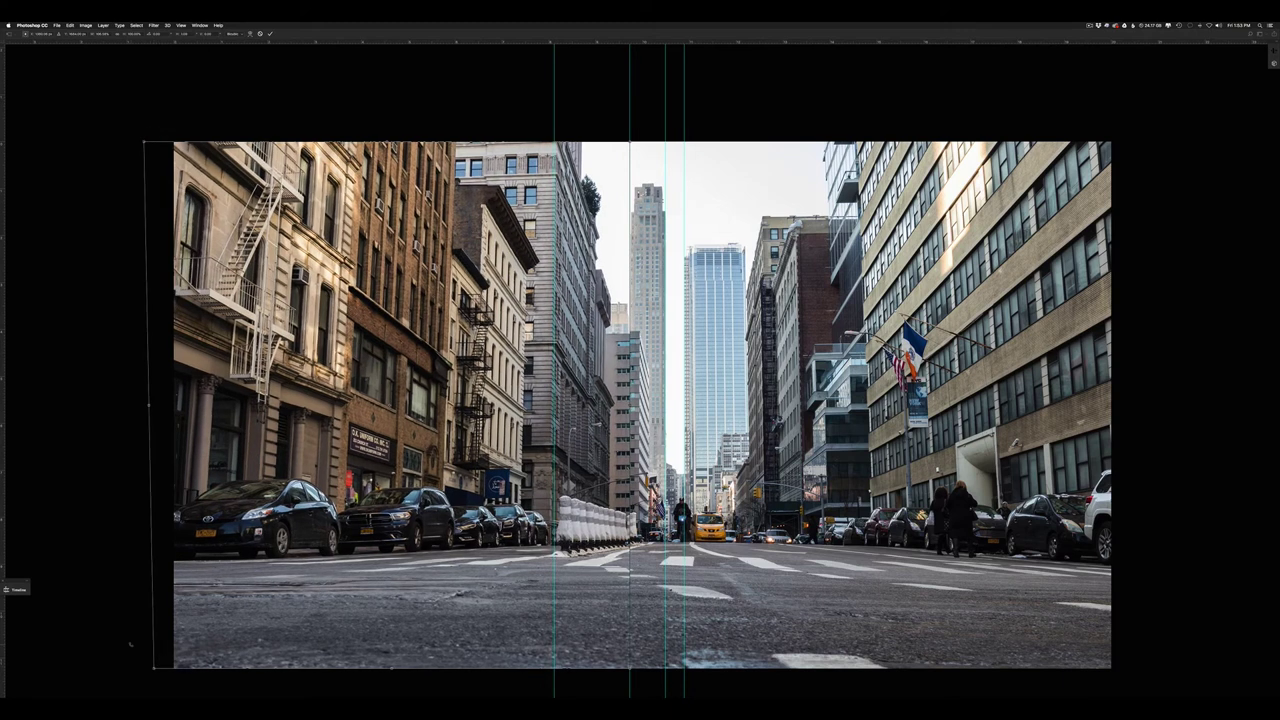
pyautogui.press('Return')
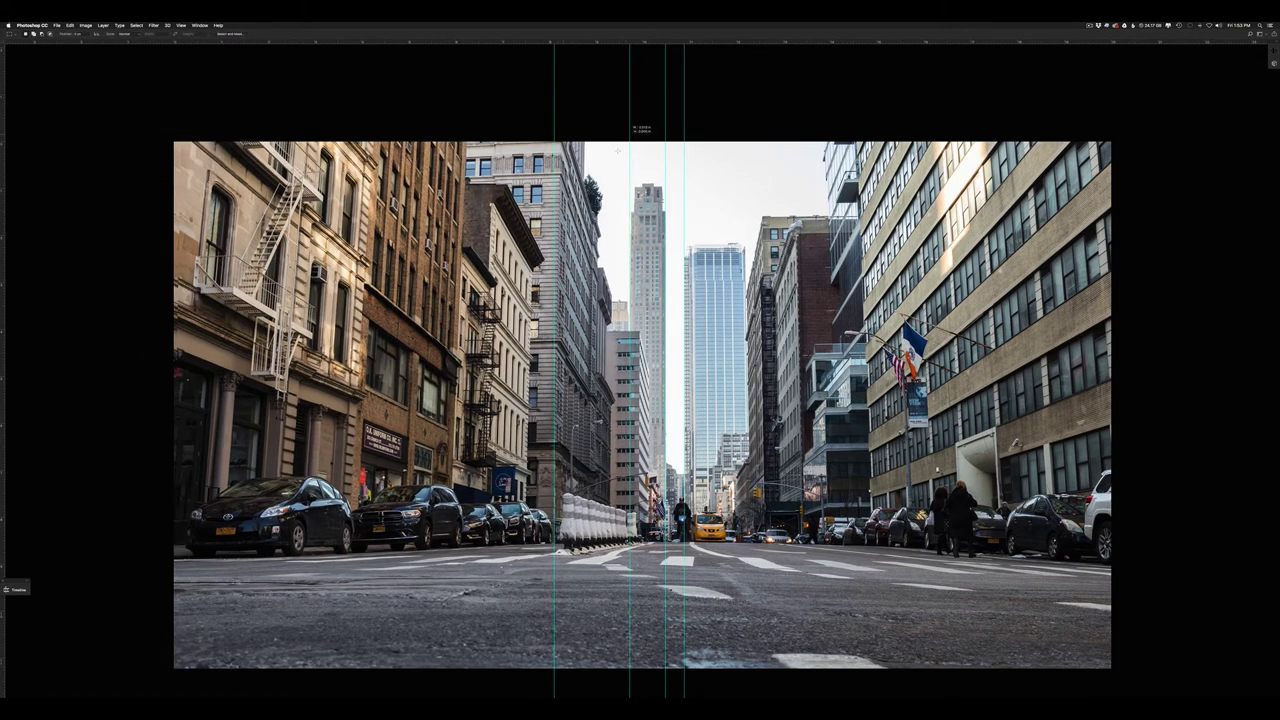
# Step: Skew the street photo slightly so the left-hand buildings stand vertical against the guides, and remove the guides from view
pyautogui.hscroll(-4, 623, 134)
pyautogui.scroll(-2, 623, 134)
pyautogui.hotkey('ctrl', 't')
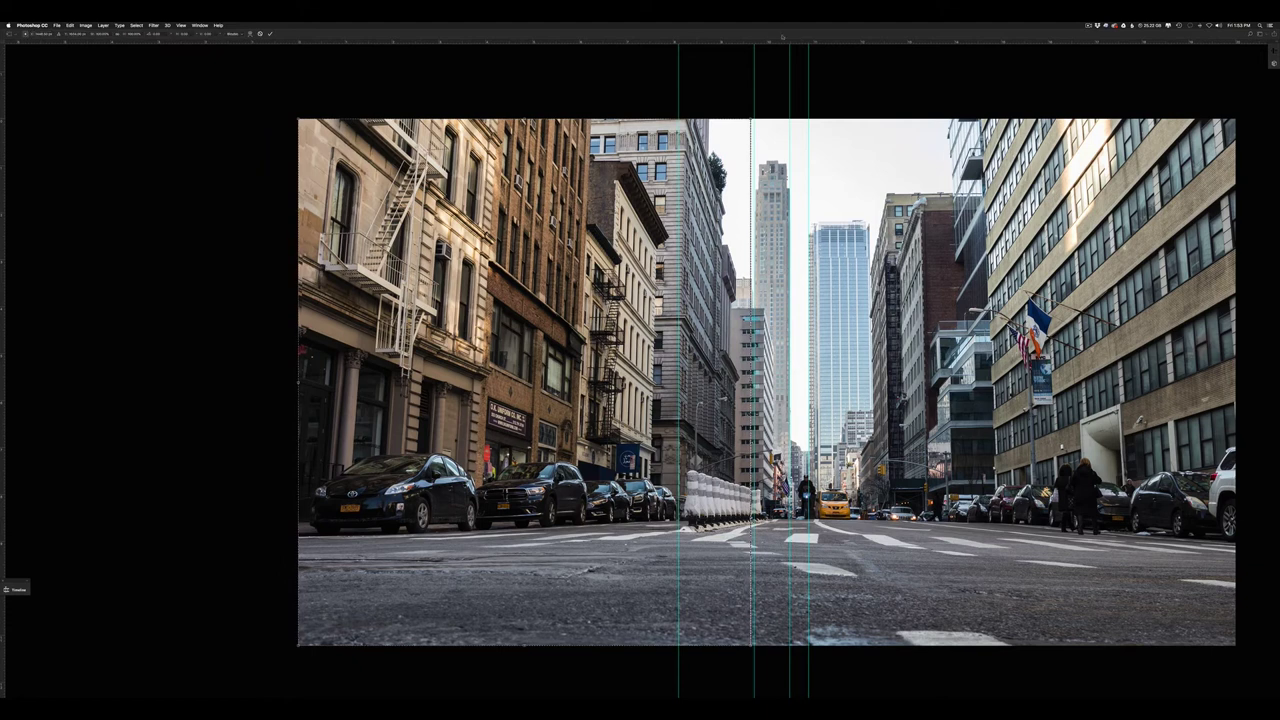
pyautogui.moveTo(526, 647); pyautogui.dragTo(534, 647)
pyautogui.press('Return')
pyautogui.press('super+d')
pyautogui.press('g')
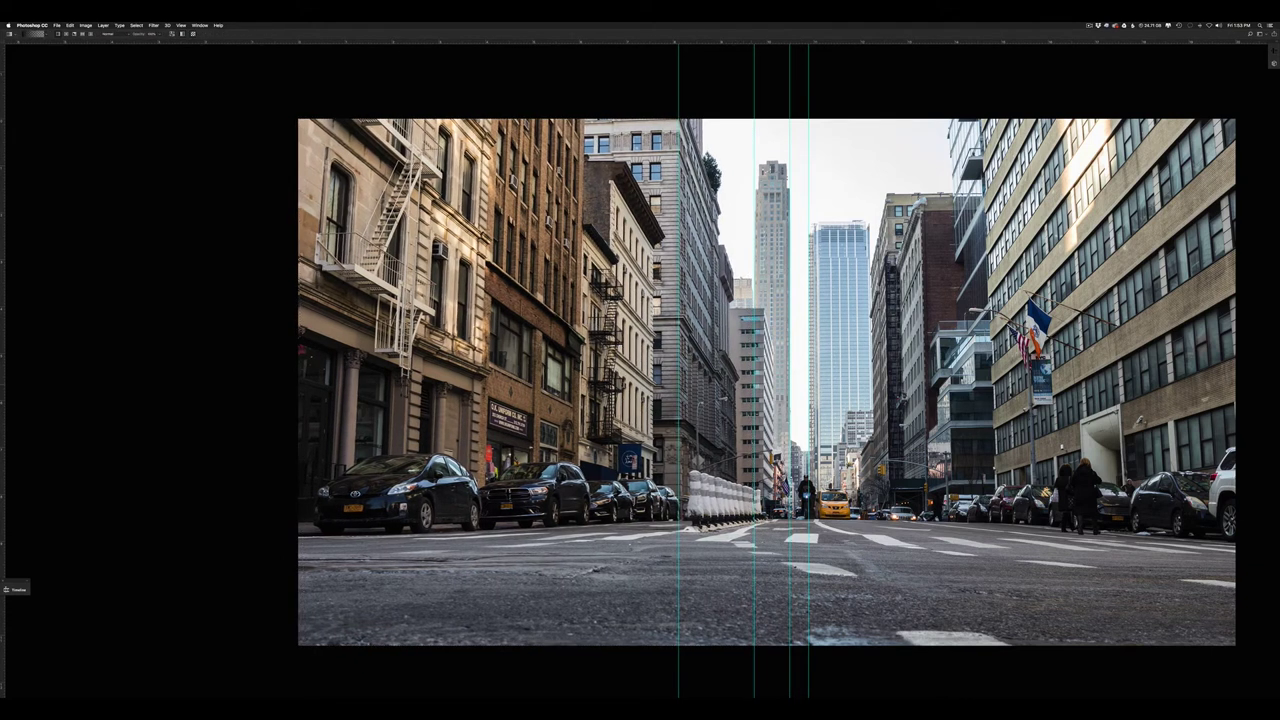
pyautogui.moveTo(848, 406); pyautogui.dragTo(650, 482)
pyautogui.hscroll(5, 590, 408)
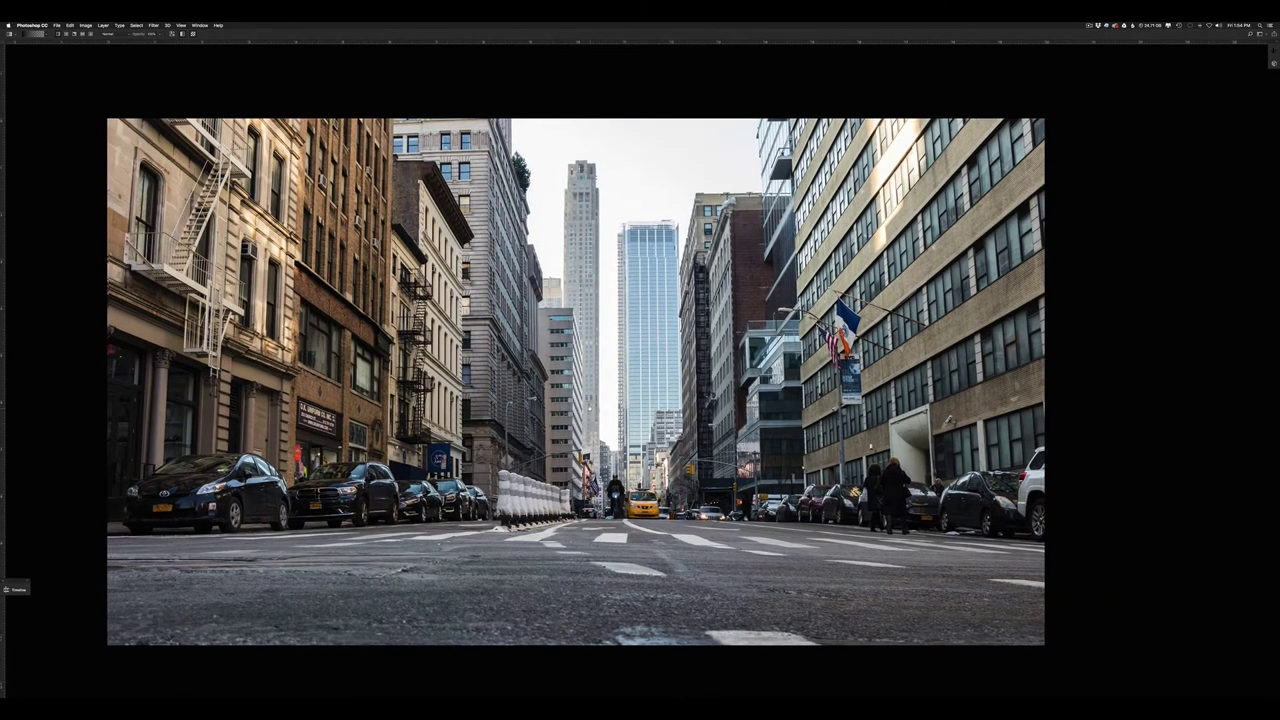
# Step: Select the slice holding the dark corner building and the pale tower, from sky to crosswalk, and isolate it
pyautogui.press('m')
pyautogui.click(613, 530)
pyautogui.moveTo(613, 530); pyautogui.dragTo(488, 118)
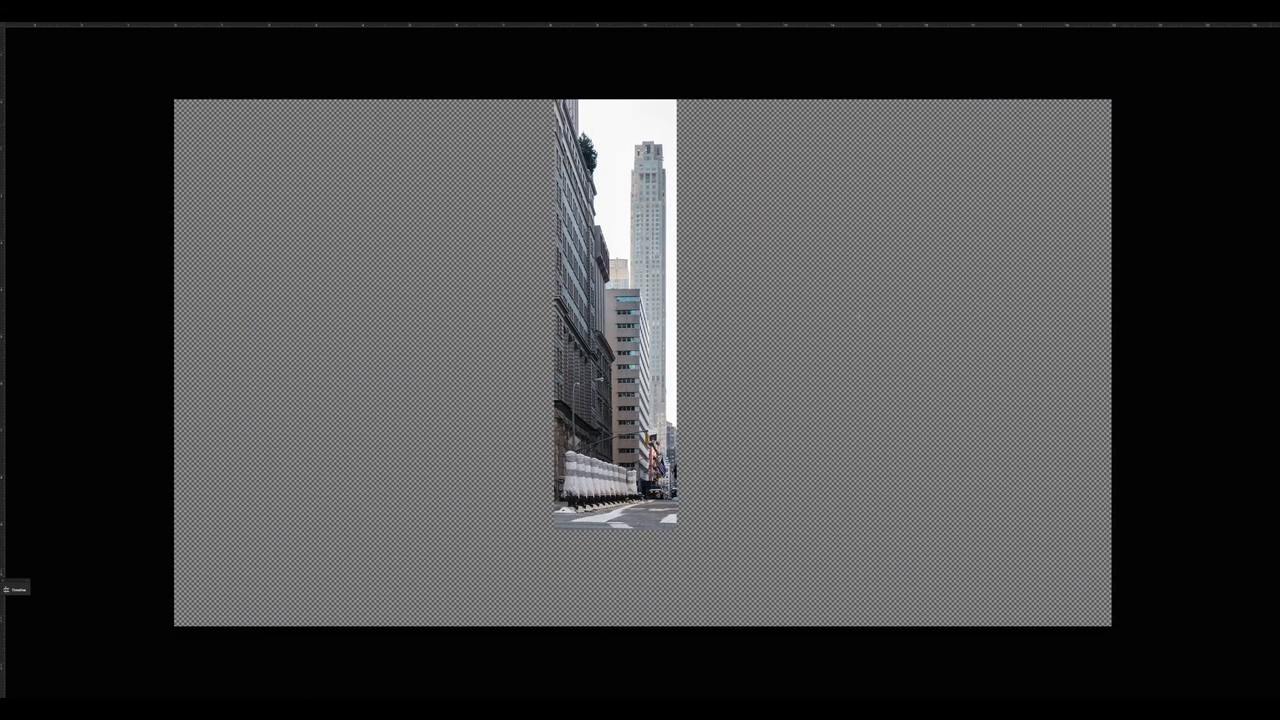
pyautogui.press('f')
pyautogui.press('f')
# Step: Flip a copy of the slice horizontally against its left edge to form one symmetrical pointed building
pyautogui.hotkey('ctrl', 't')
pyautogui.rightClick(577, 307)
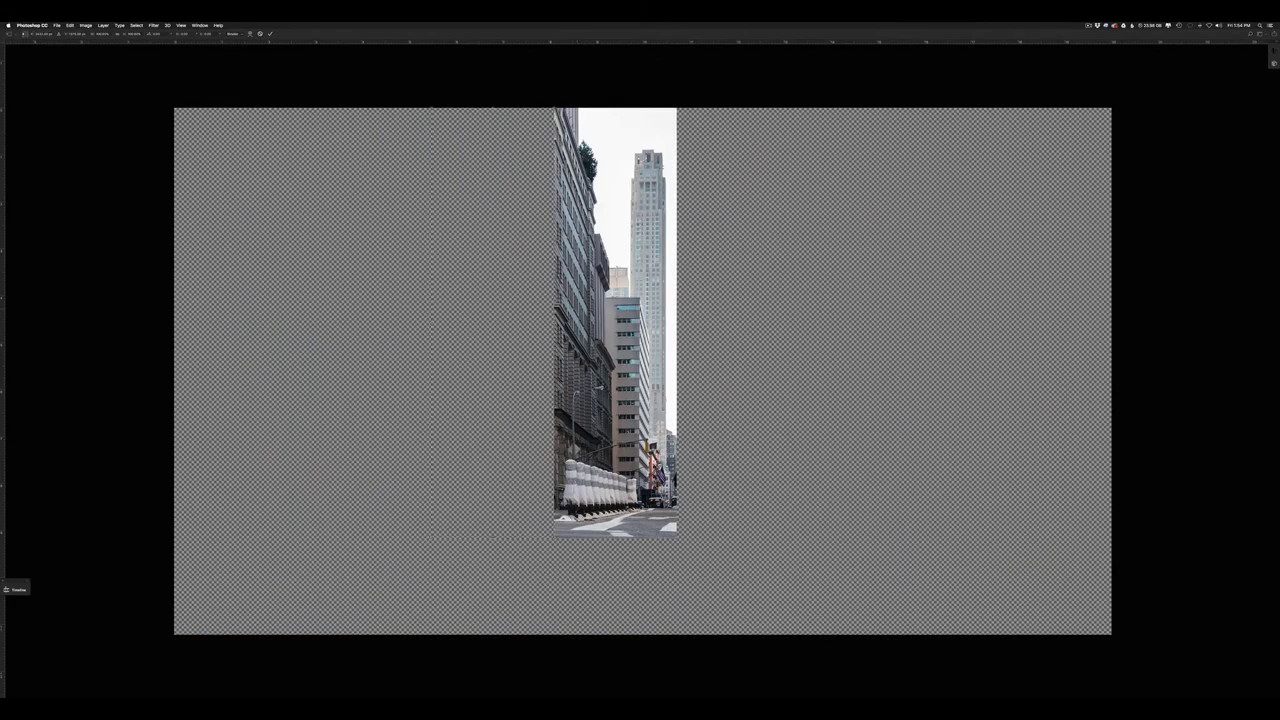
pyautogui.click(605, 388)
pyautogui.press('Return')
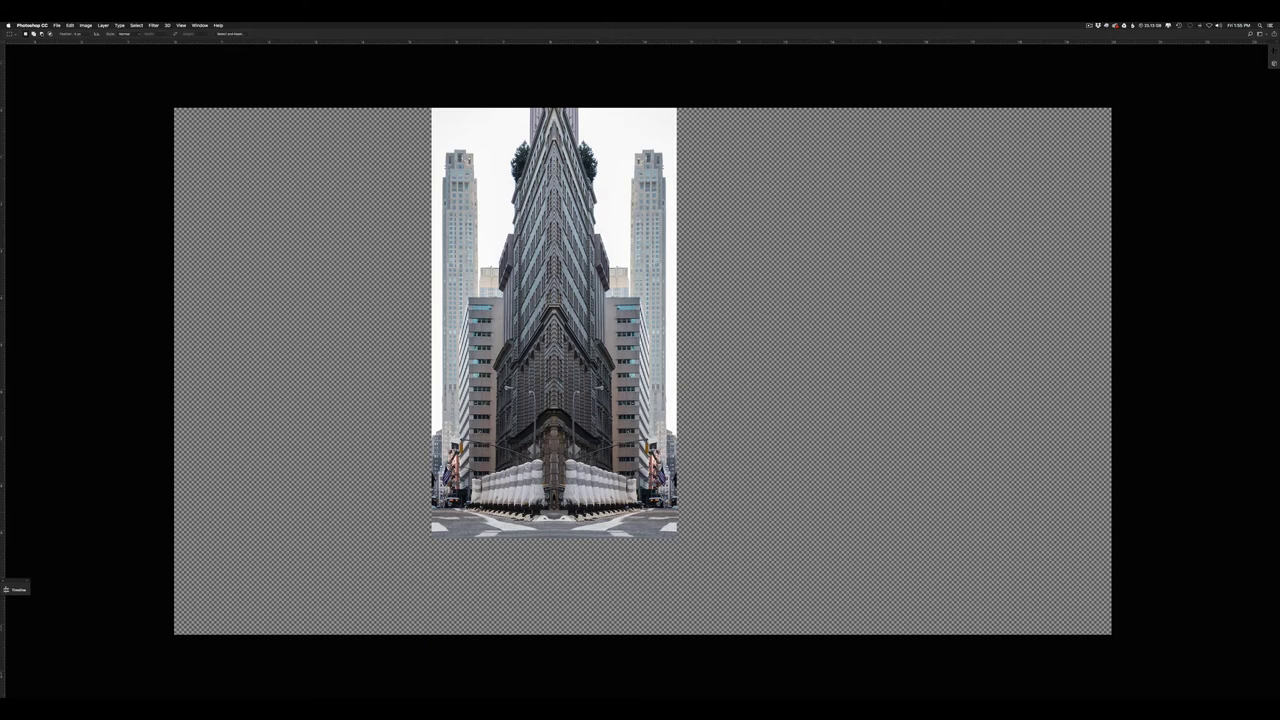
# Step: Start a Pen tool path along the mirrored building's cornice, near its peak and the trees
pyautogui.scroll(10, 580, 130)
pyautogui.press('p')
pyautogui.moveTo(700, 220); pyautogui.dragTo(476, 649)
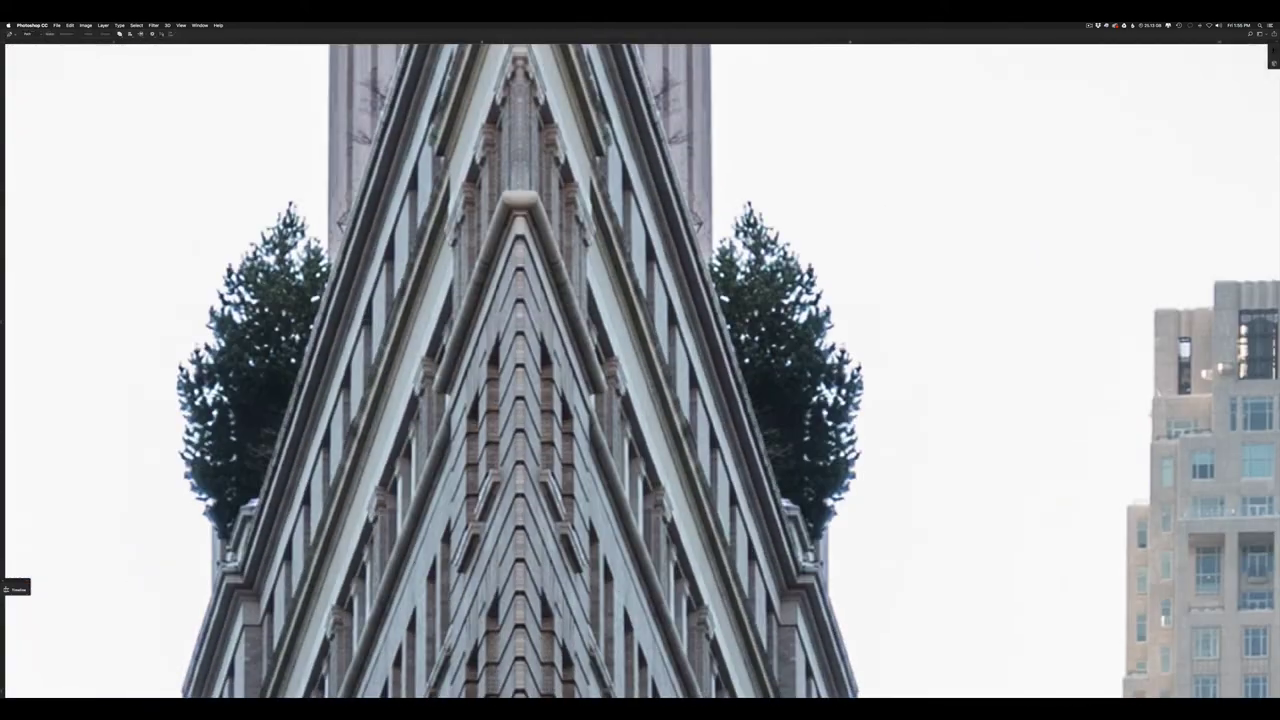
pyautogui.click(330, 250)
pyautogui.moveTo(300, 430); pyautogui.dragTo(334, 259)
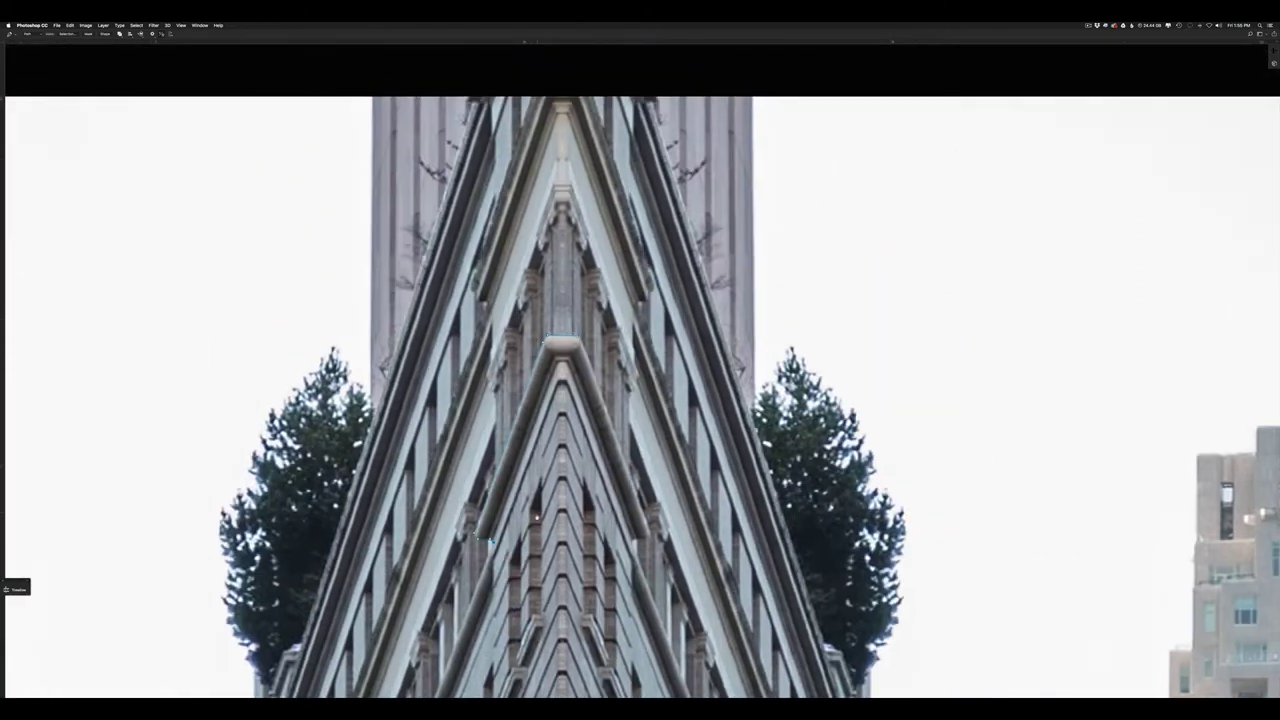
pyautogui.moveTo(537, 517); pyautogui.dragTo(542, 525)
# Step: Enlarge the canvas to add transparent space above the mirrored building
pyautogui.press('super+alt+c')
pyautogui.press('Tab')
pyautogui.press('Return')
pyautogui.press('super+minus')
pyautogui.press('super+minus')
pyautogui.press('super+minus')
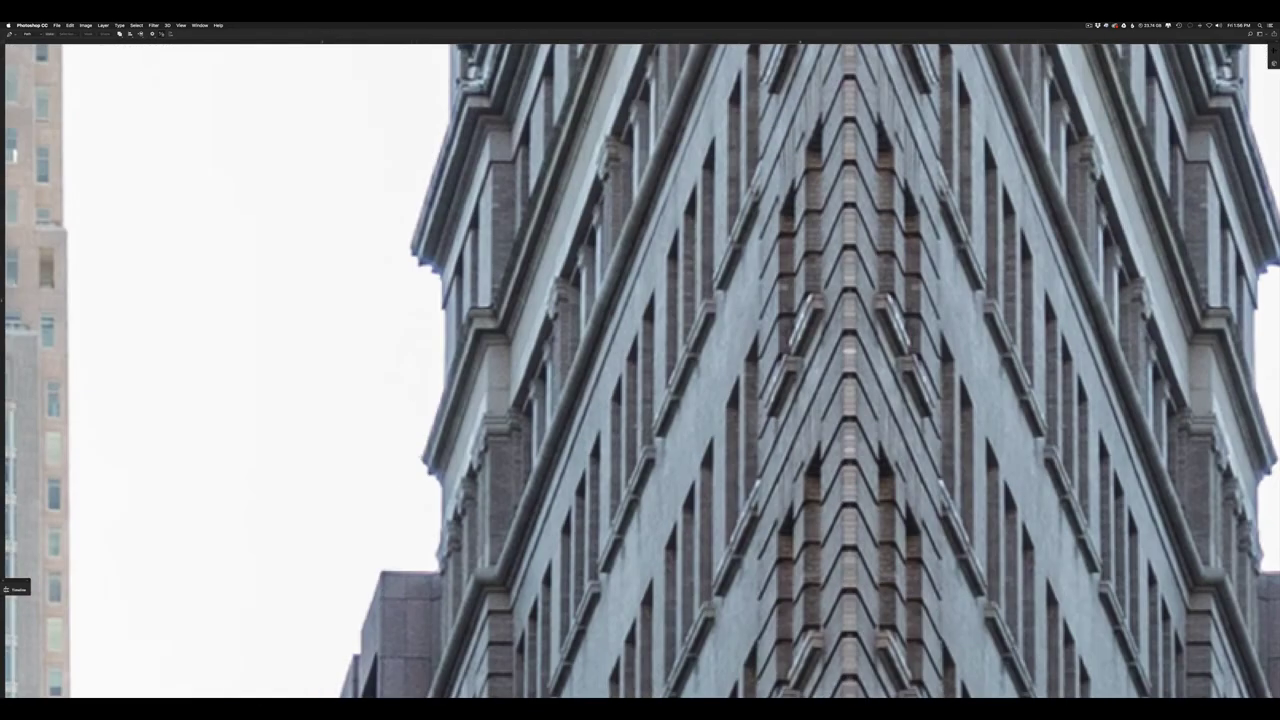
# Step: Trace the mirrored building's upper edges with the Pen tool and close the path around the trees and rear tower
pyautogui.click(411, 465)
pyautogui.click(437, 405)
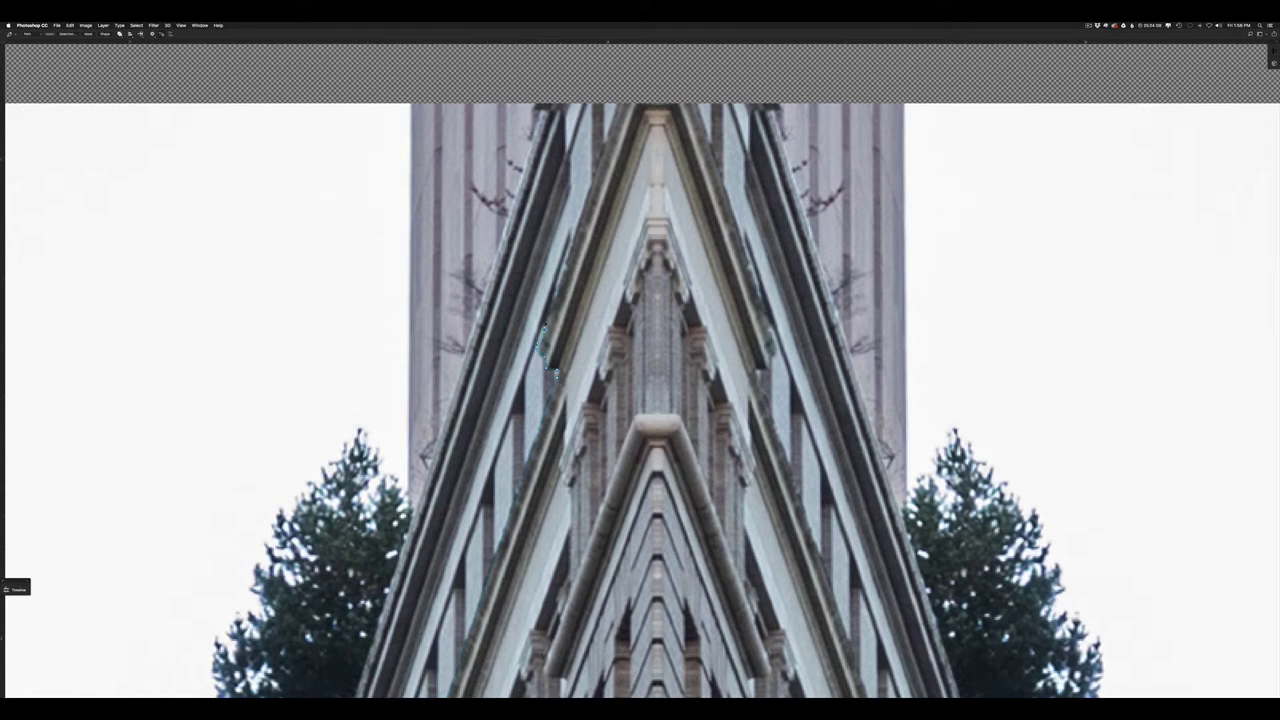
pyautogui.moveTo(546, 325); pyautogui.dragTo(530, 337)
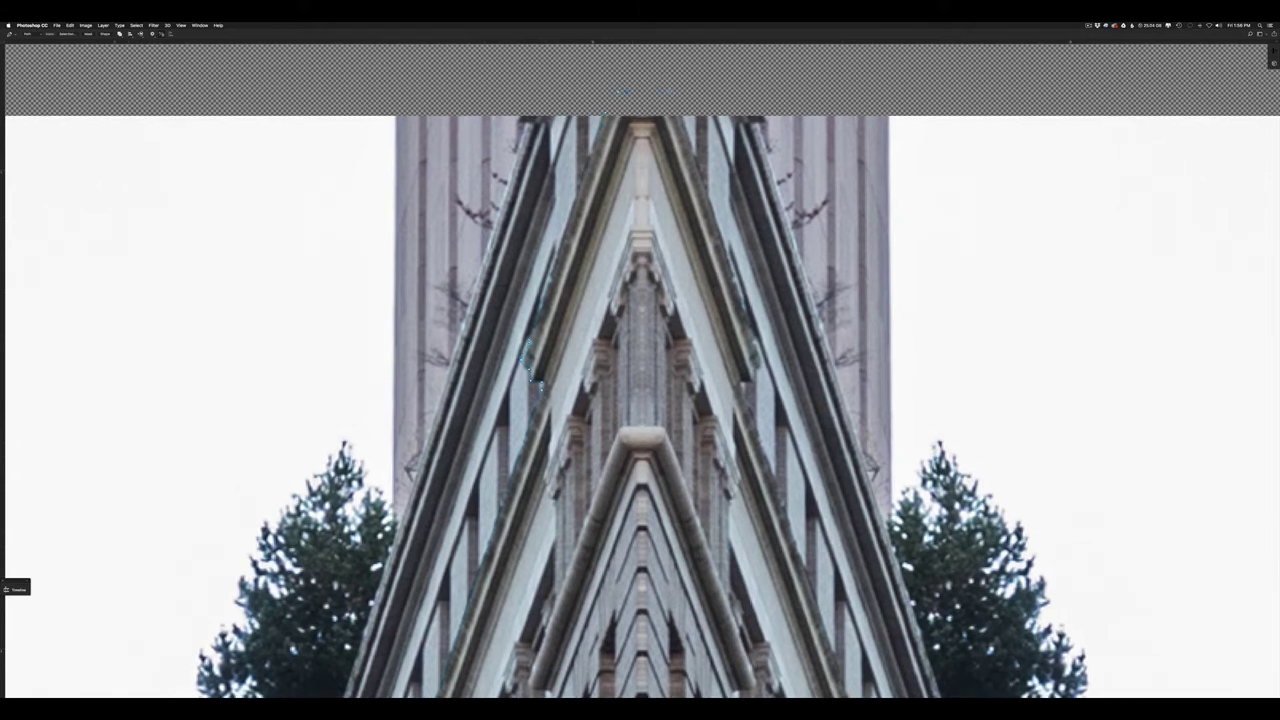
pyautogui.moveTo(750, 360); pyautogui.dragTo(492, 239)
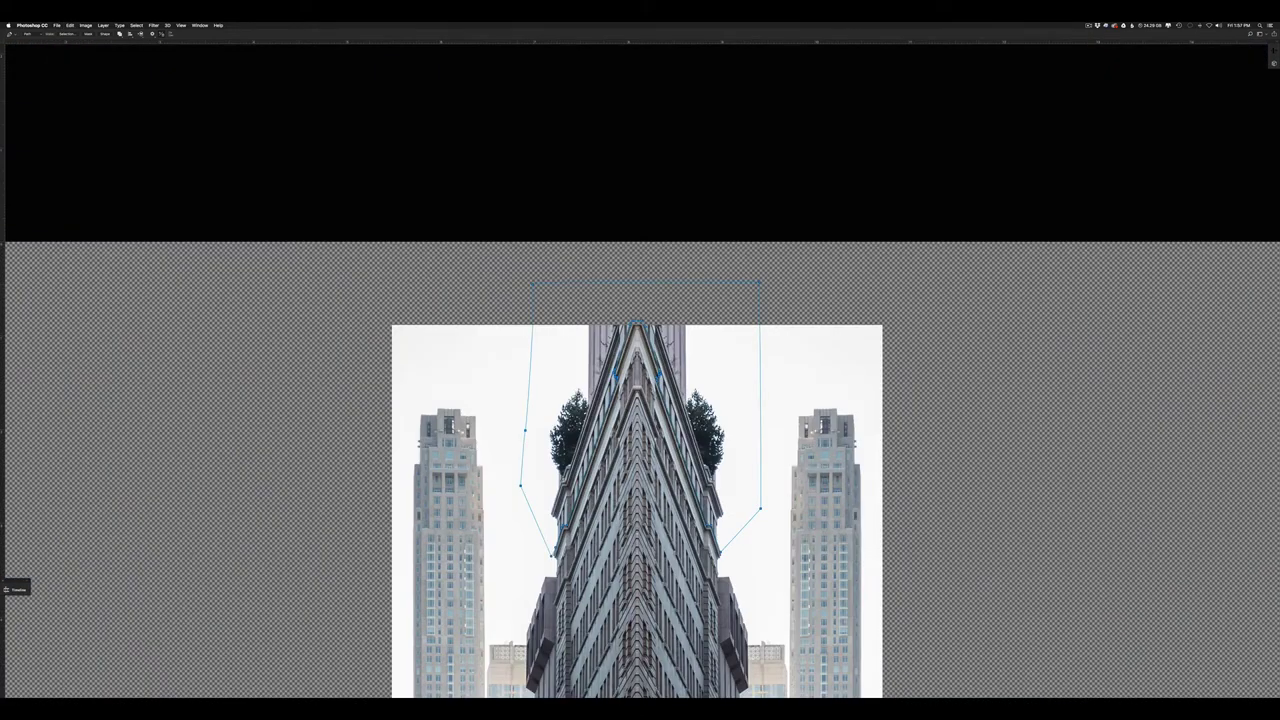
# Step: Convert the path to a selection and fill it with the off-white sky colour to cover the trees and rear tower
pyautogui.press('Escape')
pyautogui.press('super+Return')
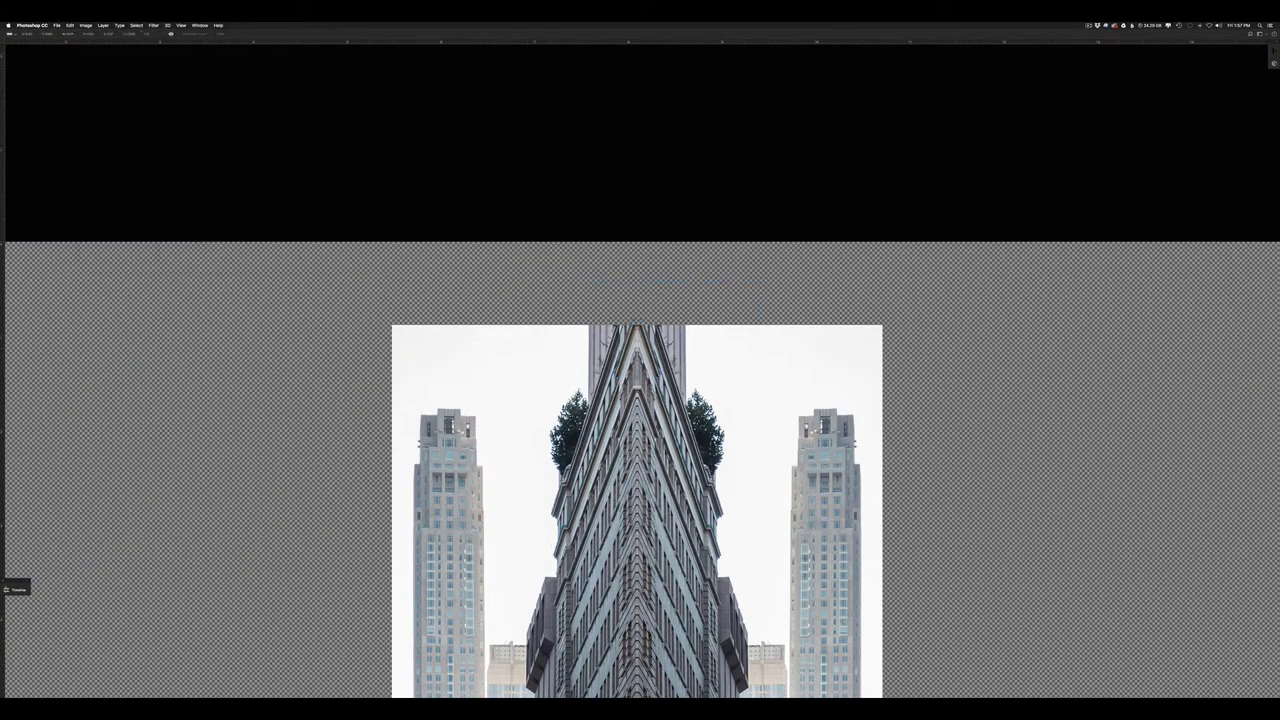
pyautogui.press('b')
pyautogui.hotkey('alt', 'BackSpace')
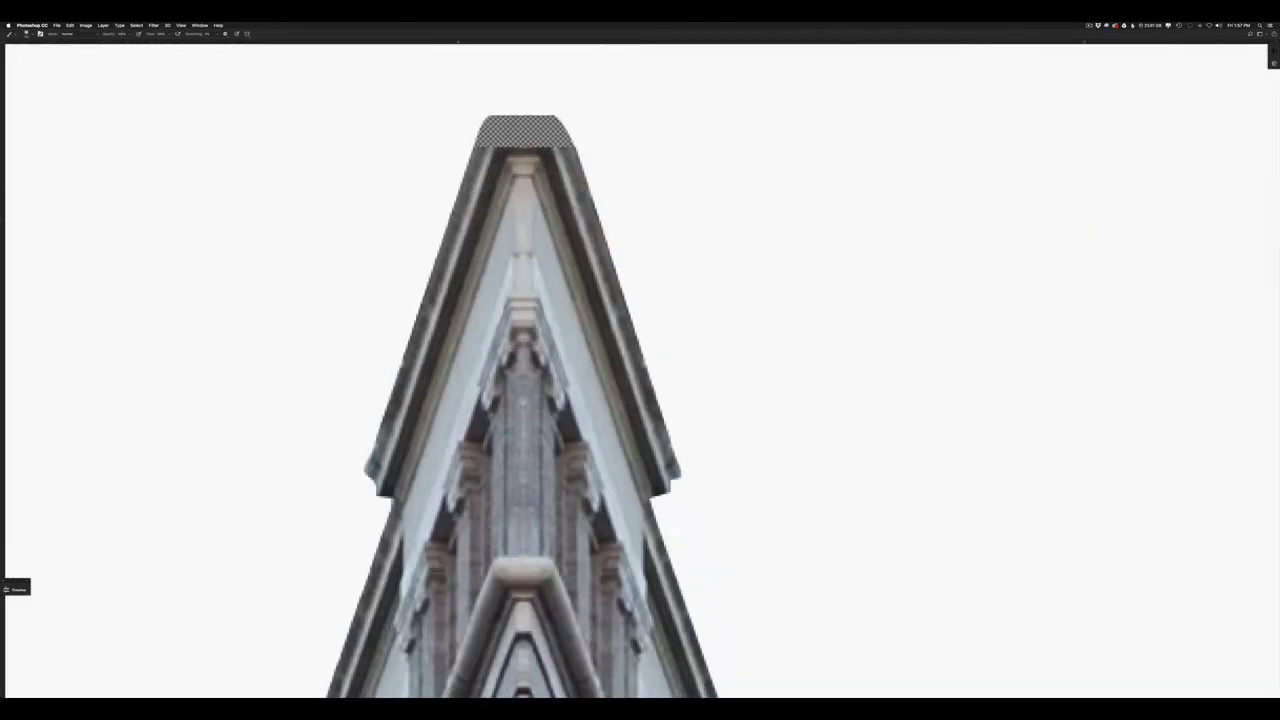
# Step: Place a copy of the rounded stone cap over the empty tip of the building and scale it to fit
pyautogui.click(554, 606)
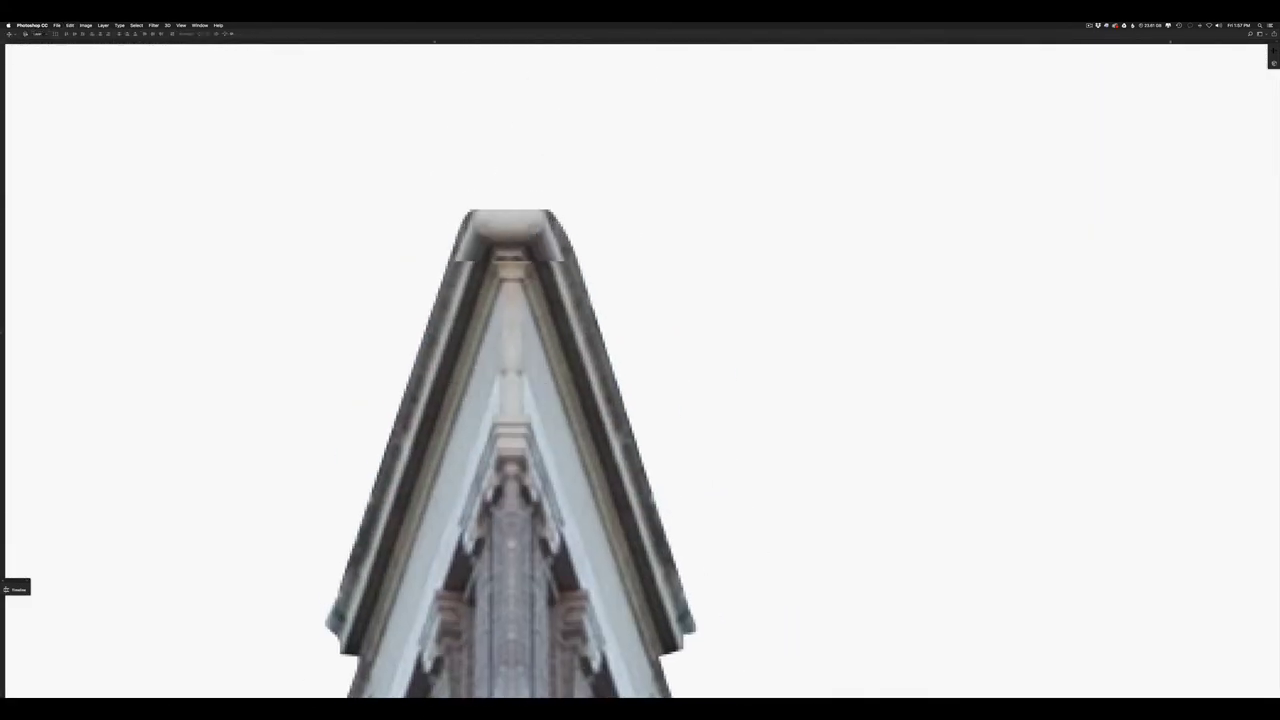
pyautogui.hotkey('ctrl', 't')
pyautogui.press('Return')
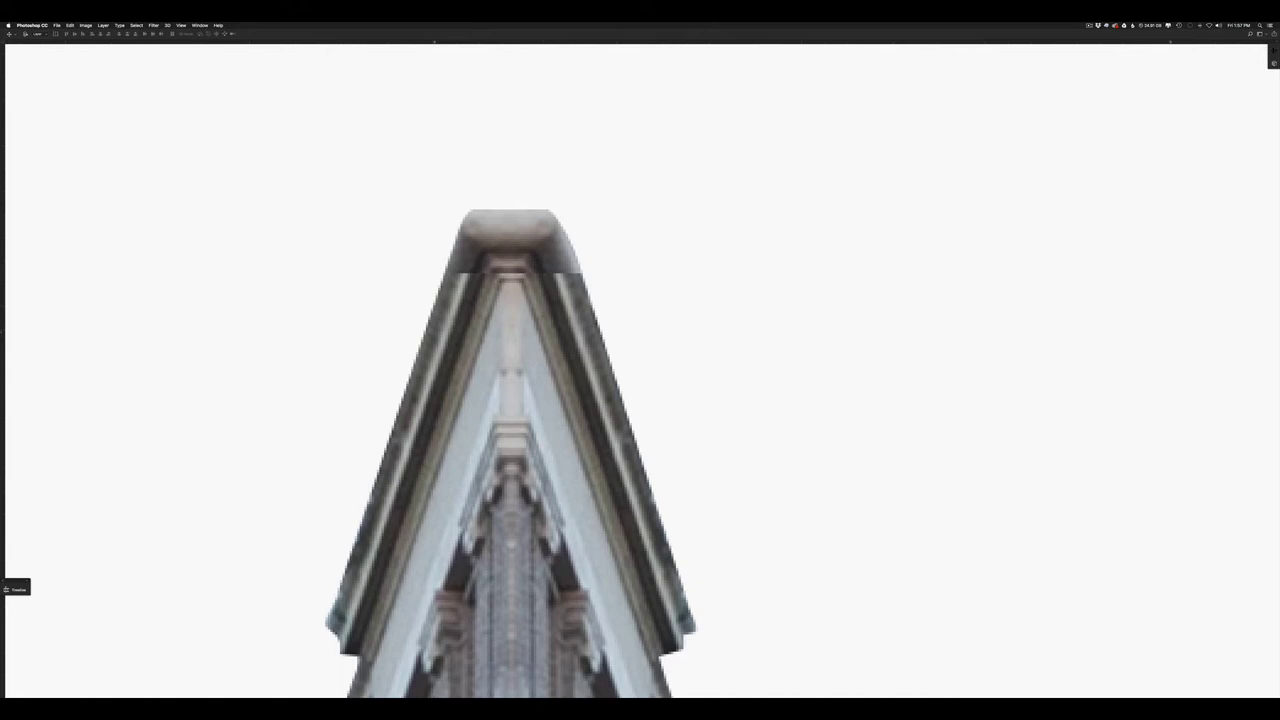
# Step: Blend the stone cap's edges into the roofline with a smaller brush
pyautogui.press('b')
pyautogui.press('[')
pyautogui.press('[')
pyautogui.press('[')
pyautogui.press('[')
pyautogui.moveTo(543, 262)
pyautogui.mouseDown()
pyautogui.moveTo(473, 268)
pyautogui.moveTo(457, 238)
pyautogui.mouseUp()
# Step: Clone the cornice texture over the cap's left seam with the Clone Stamp
pyautogui.press('s')
pyautogui.click(471, 244)
pyautogui.press('Return')
pyautogui.keyDown('alt'); pyautogui.click(462, 267); pyautogui.keyUp('alt')
pyautogui.moveTo(463, 262); pyautogui.dragTo(470, 230)
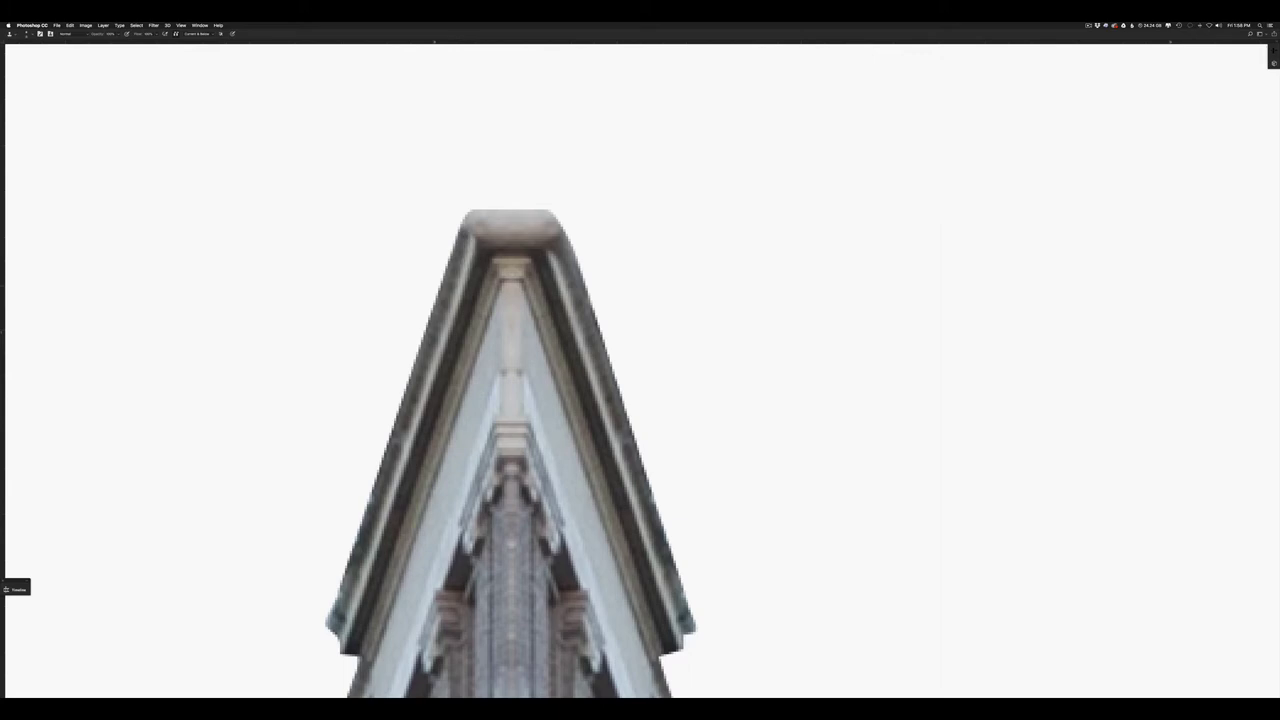
# Step: Select the sky around the mirrored building with the Quick Selection tool and check the selection in Quick Mask mode
pyautogui.press('super+0')
pyautogui.press('w')
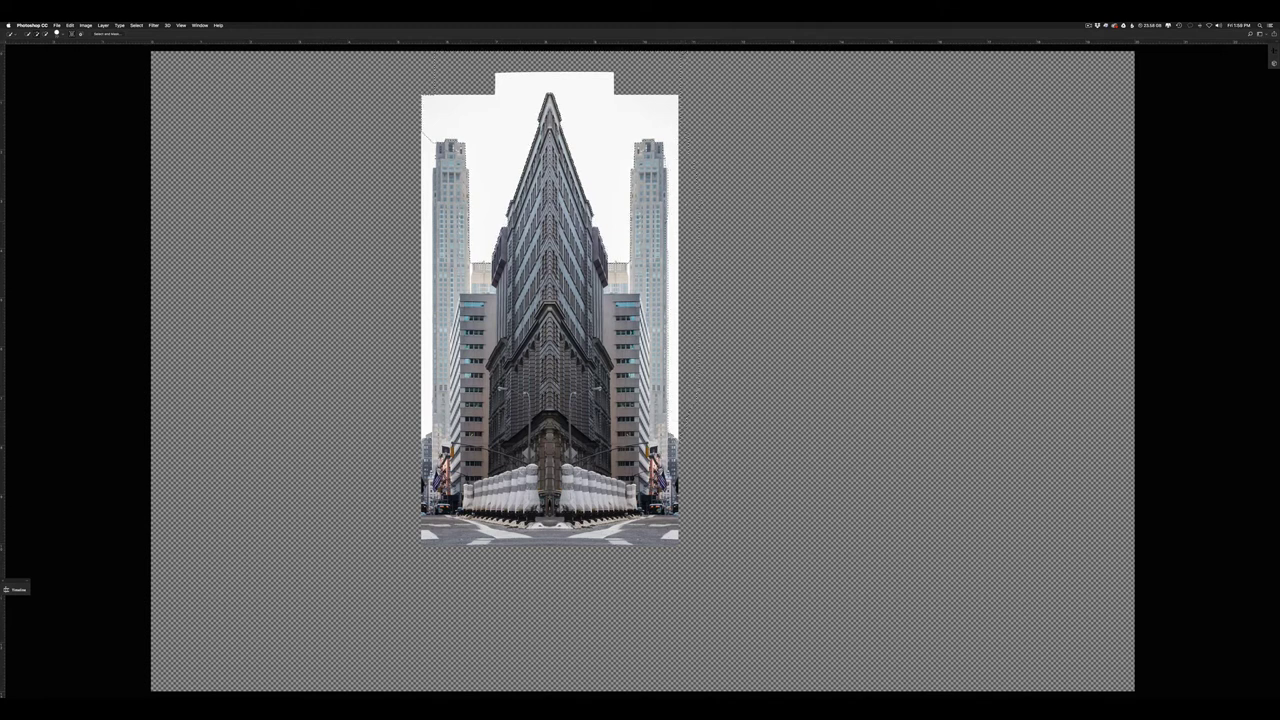
pyautogui.click(427, 220)
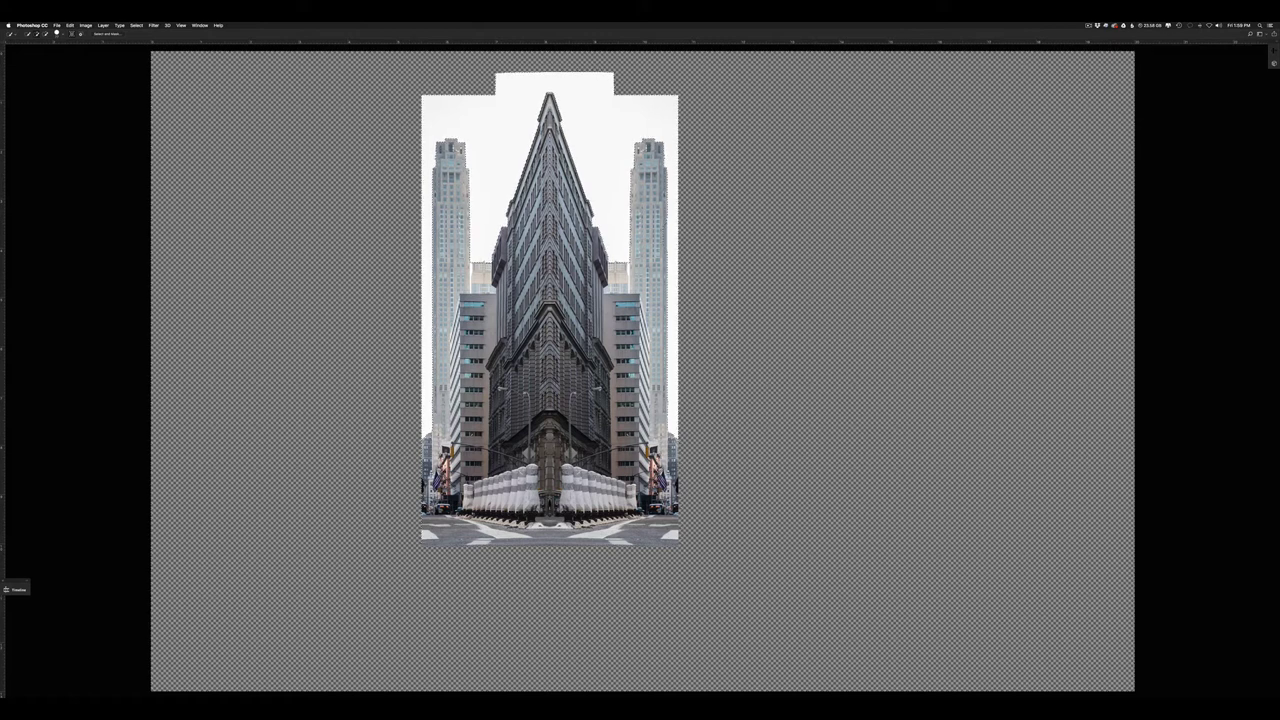
pyautogui.press('q')
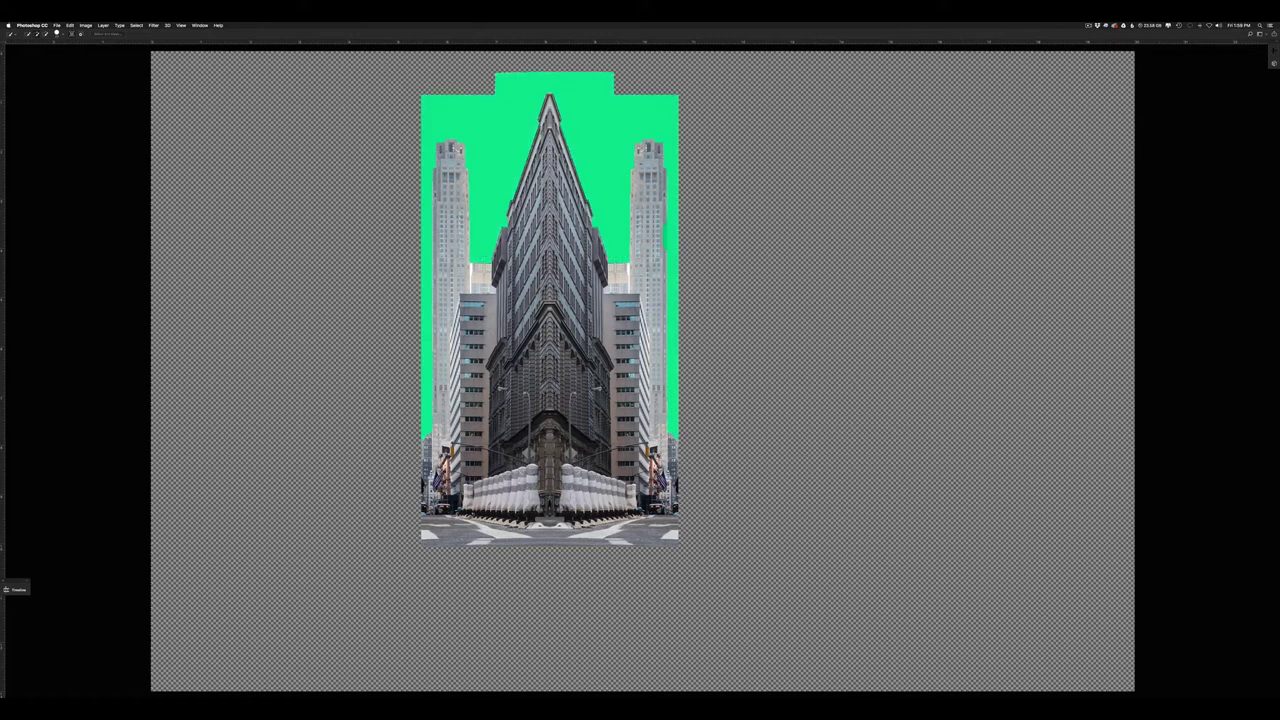
pyautogui.press('super+z')
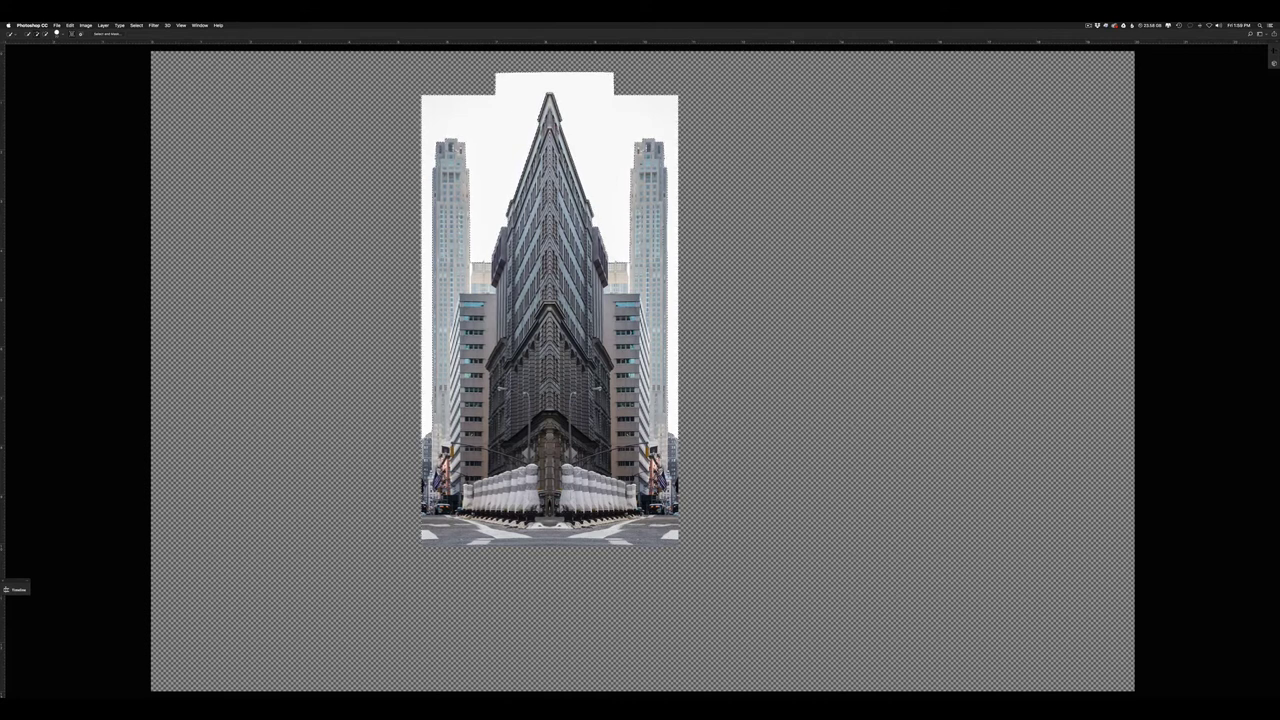
# Step: Switch to the Youtube Tutorials workspace
pyautogui.click(200, 25)
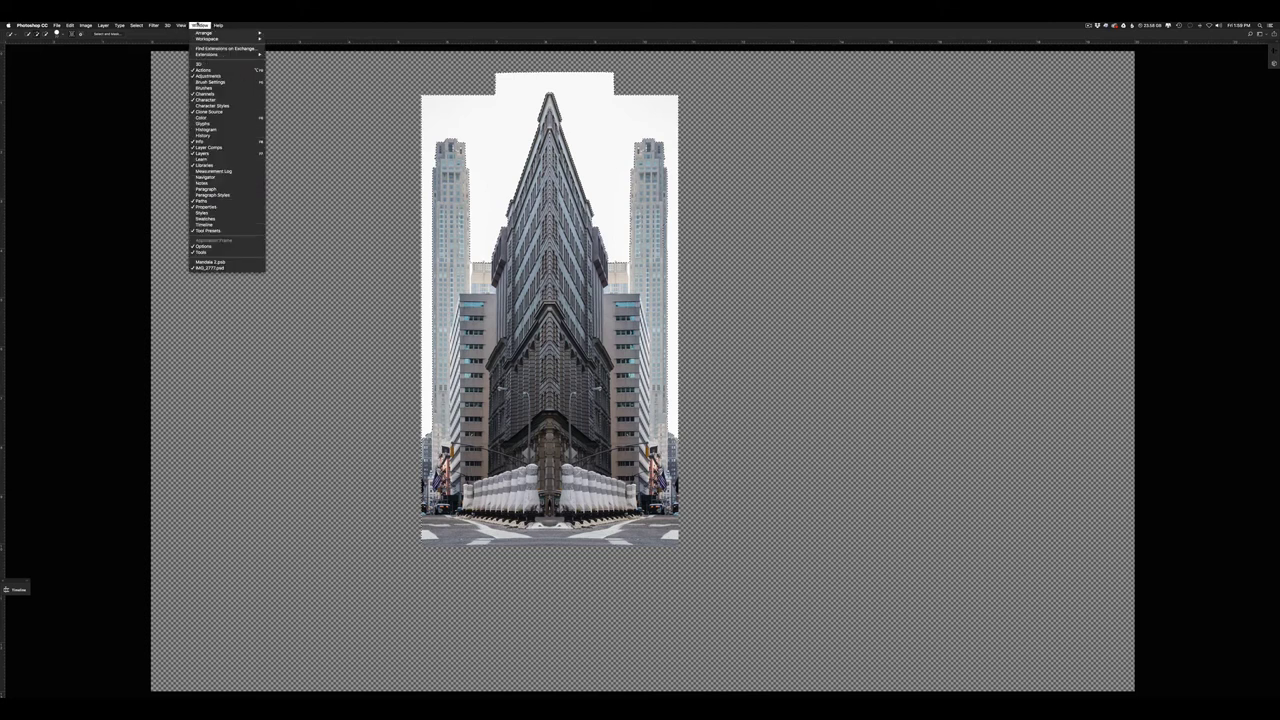
pyautogui.moveTo(207, 38)
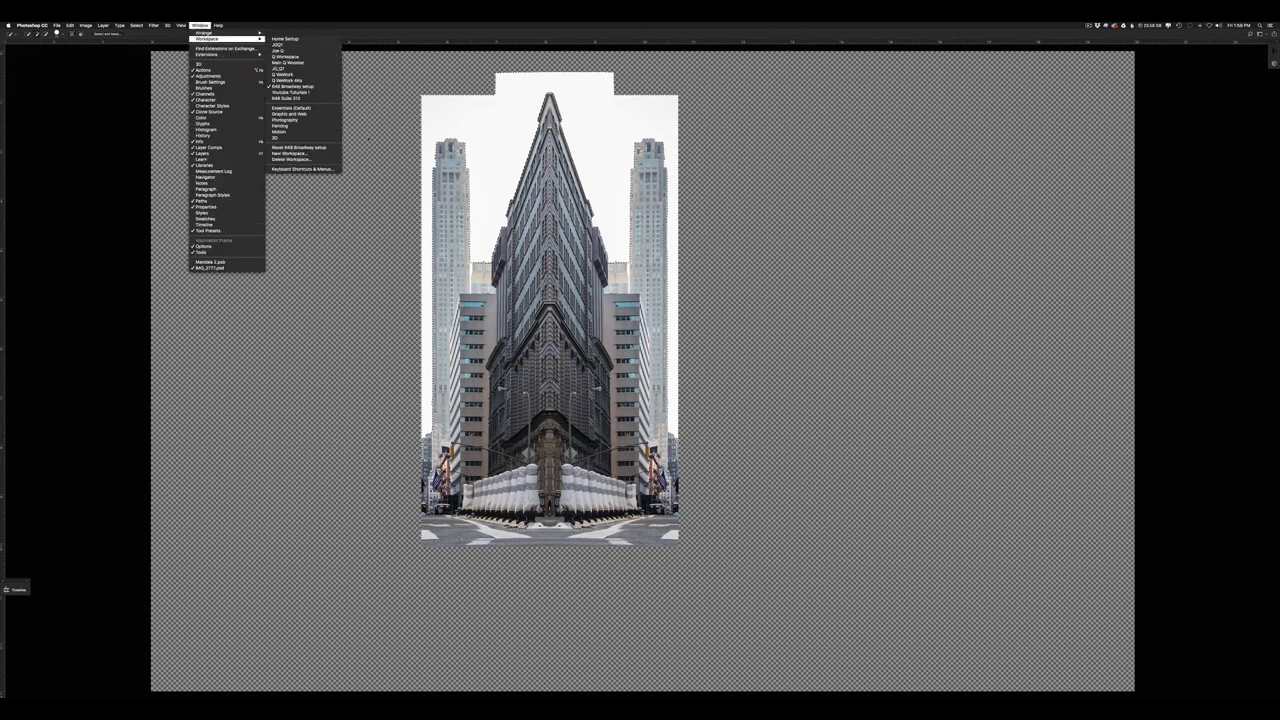
pyautogui.click(305, 92)
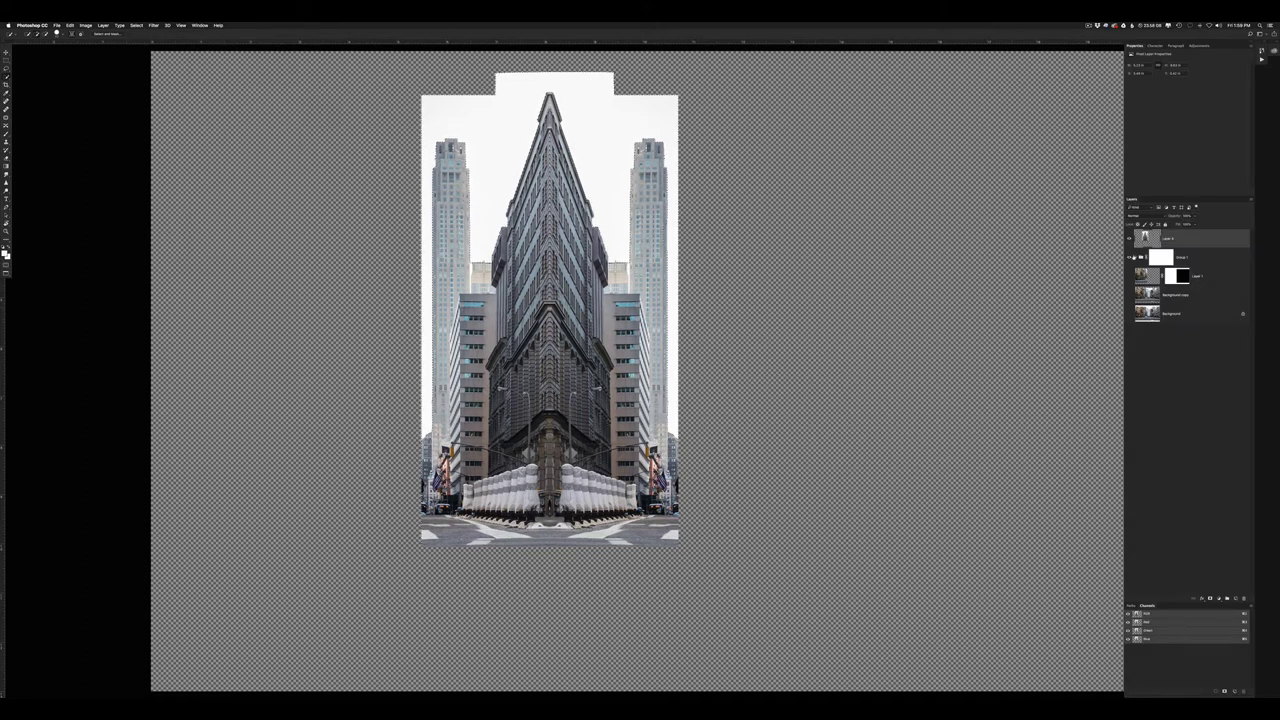
# Step: Add a layer mask from the sky selection to the merged building layer and invert it to hide the sky
pyautogui.press('super+m')
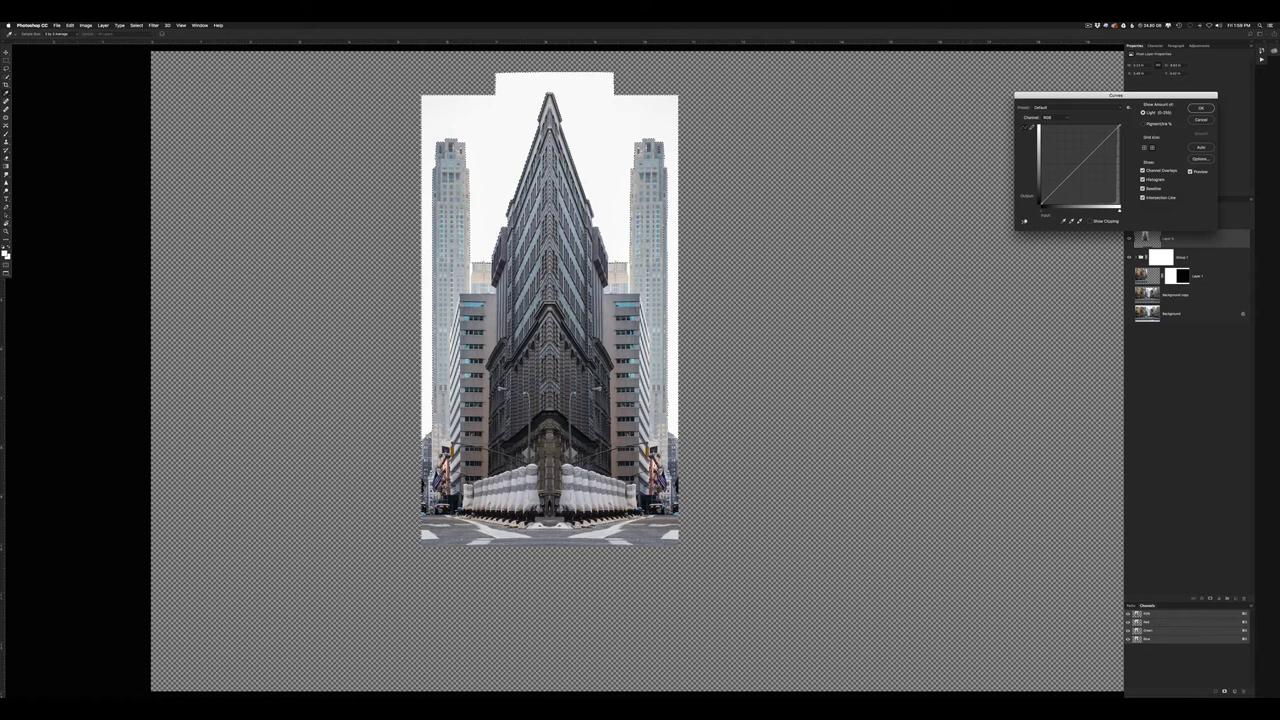
pyautogui.press('Escape')
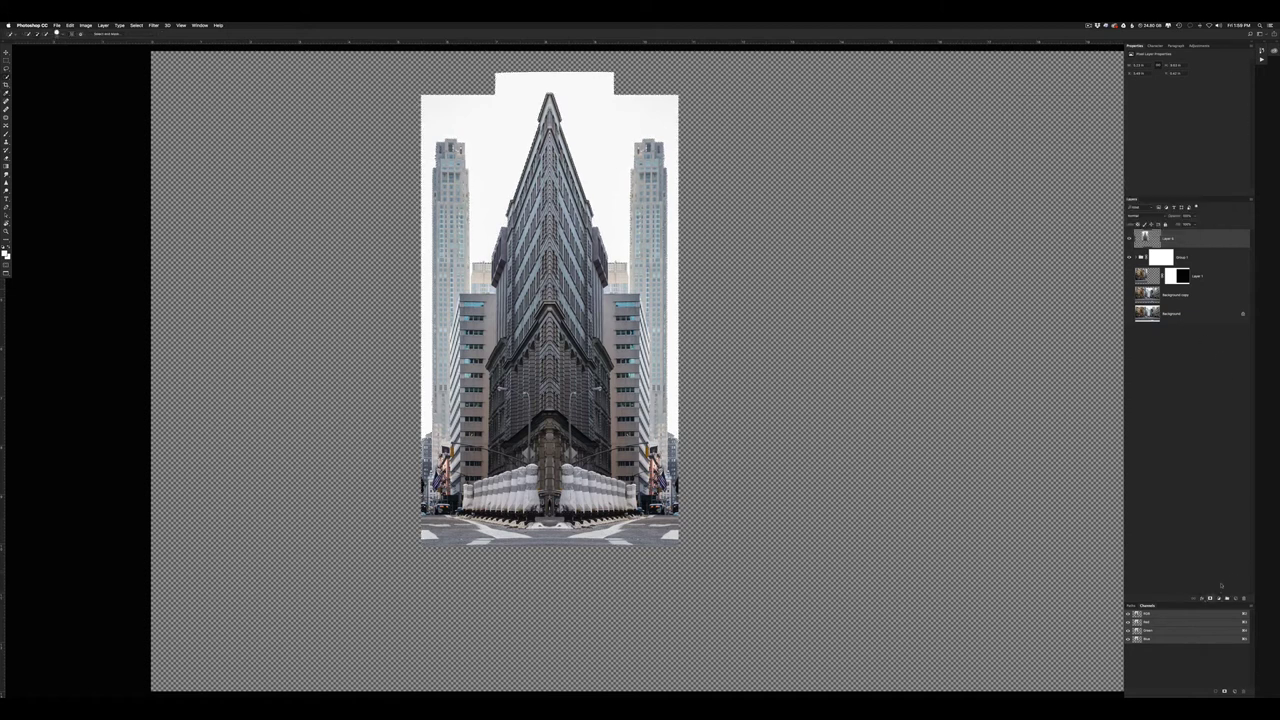
pyautogui.click(1210, 598)
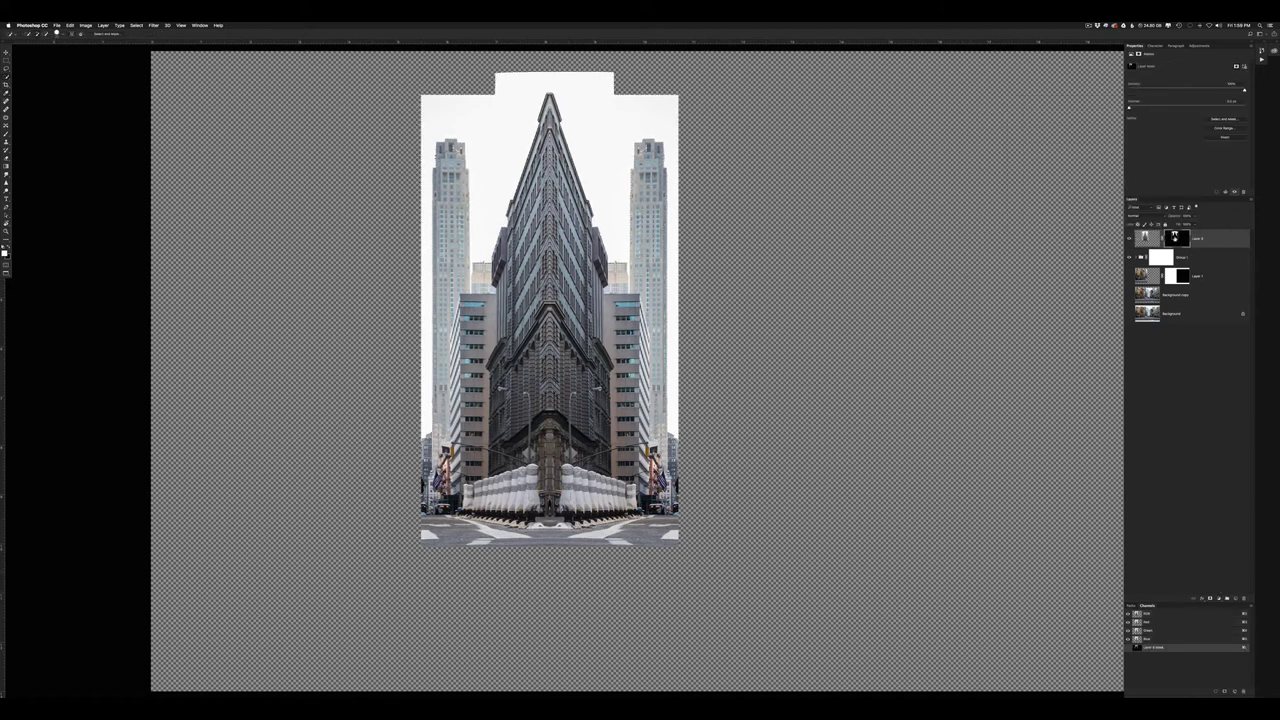
pyautogui.press('super+i')
# Step: Apply Curves to the layer mask, moving its black point inward to clean up the faint residue
pyautogui.press('super+m')
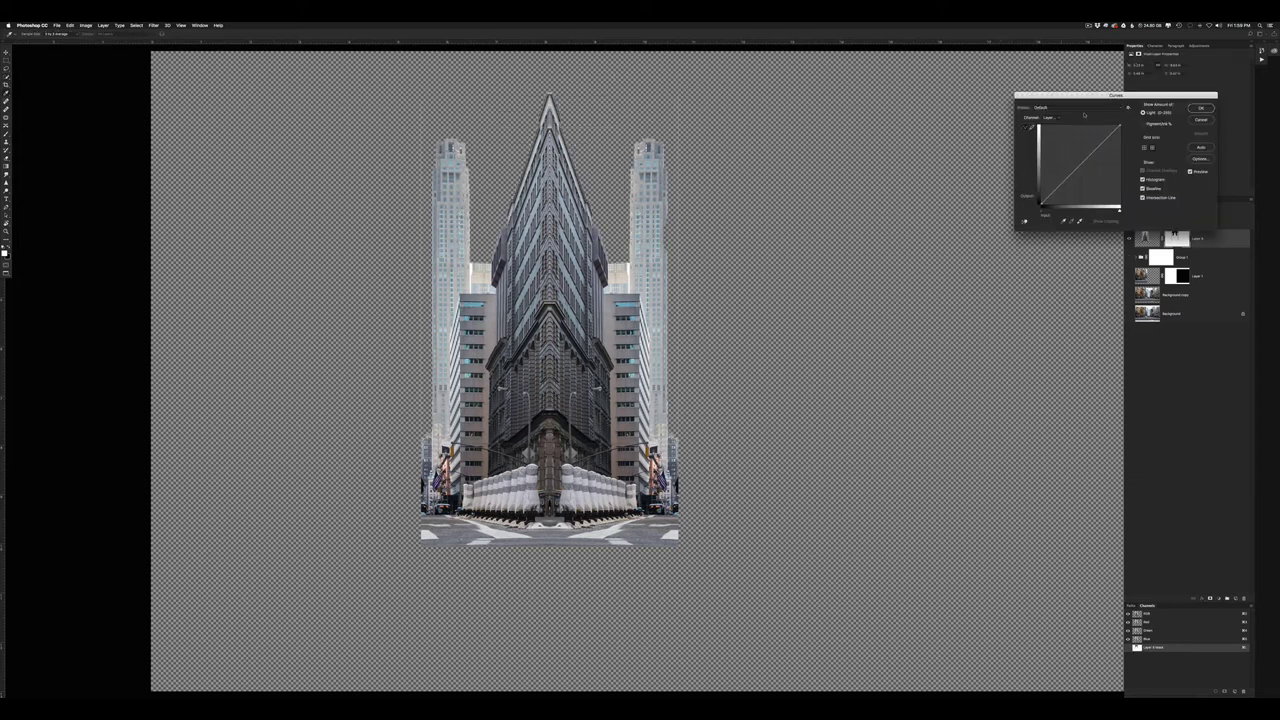
pyautogui.moveTo(1041, 207); pyautogui.dragTo(1071, 208)
pyautogui.moveTo(1098, 161); pyautogui.dragTo(1099, 172)
pyautogui.click(1200, 108)
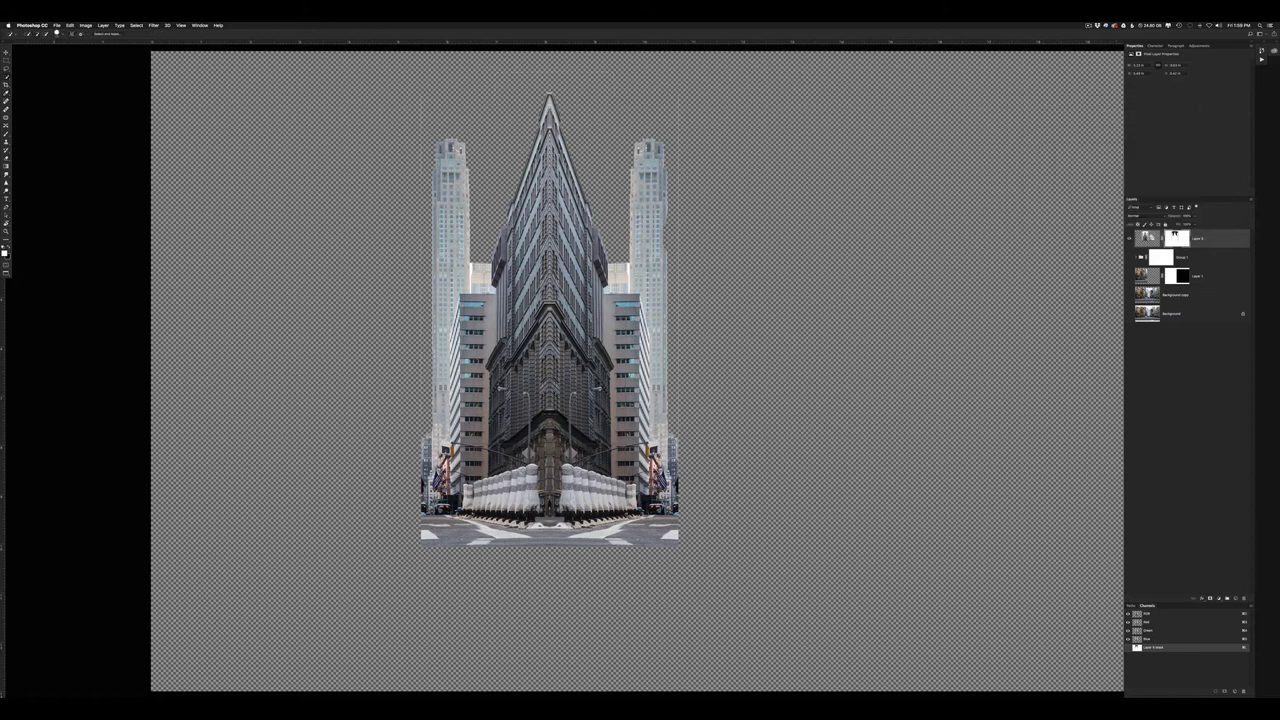
# Step: Darken the merged building image strongly with Curves, working on the layer itself instead of its mask
pyautogui.click(1149, 240)
pyautogui.press('super+m')
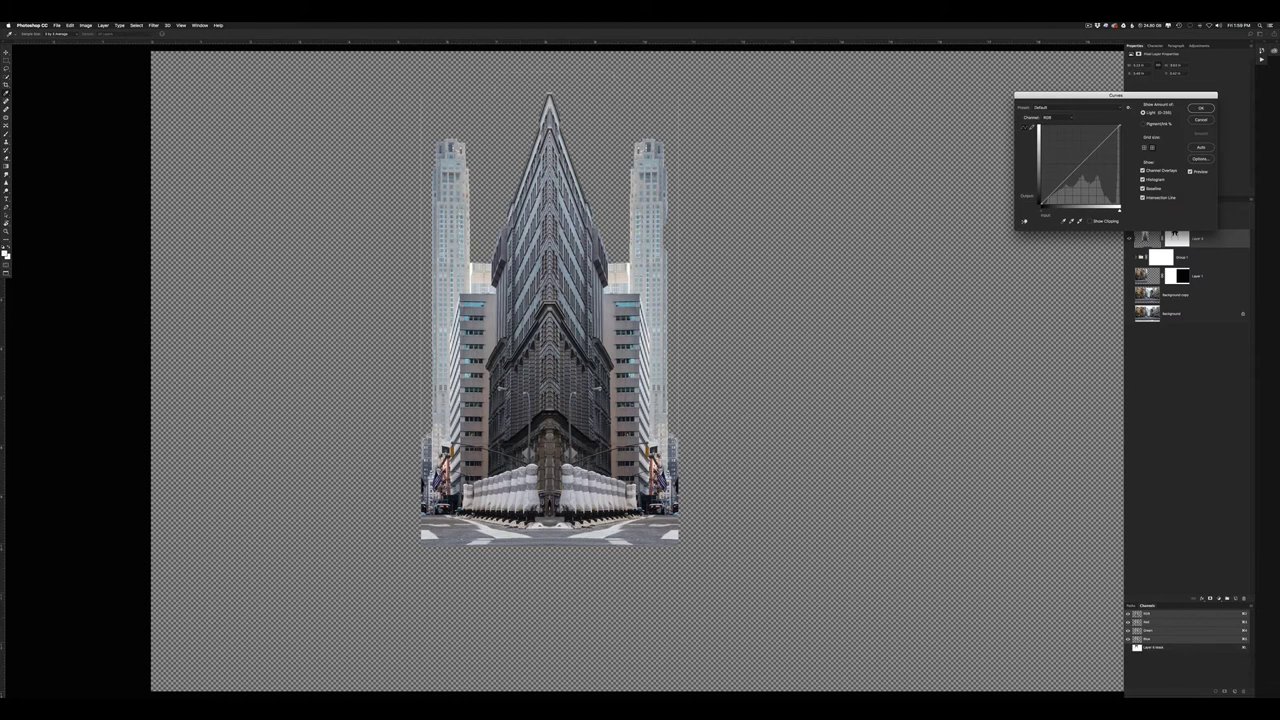
pyautogui.moveTo(1078, 168); pyautogui.dragTo(1086, 184)
pyautogui.click(1200, 108)
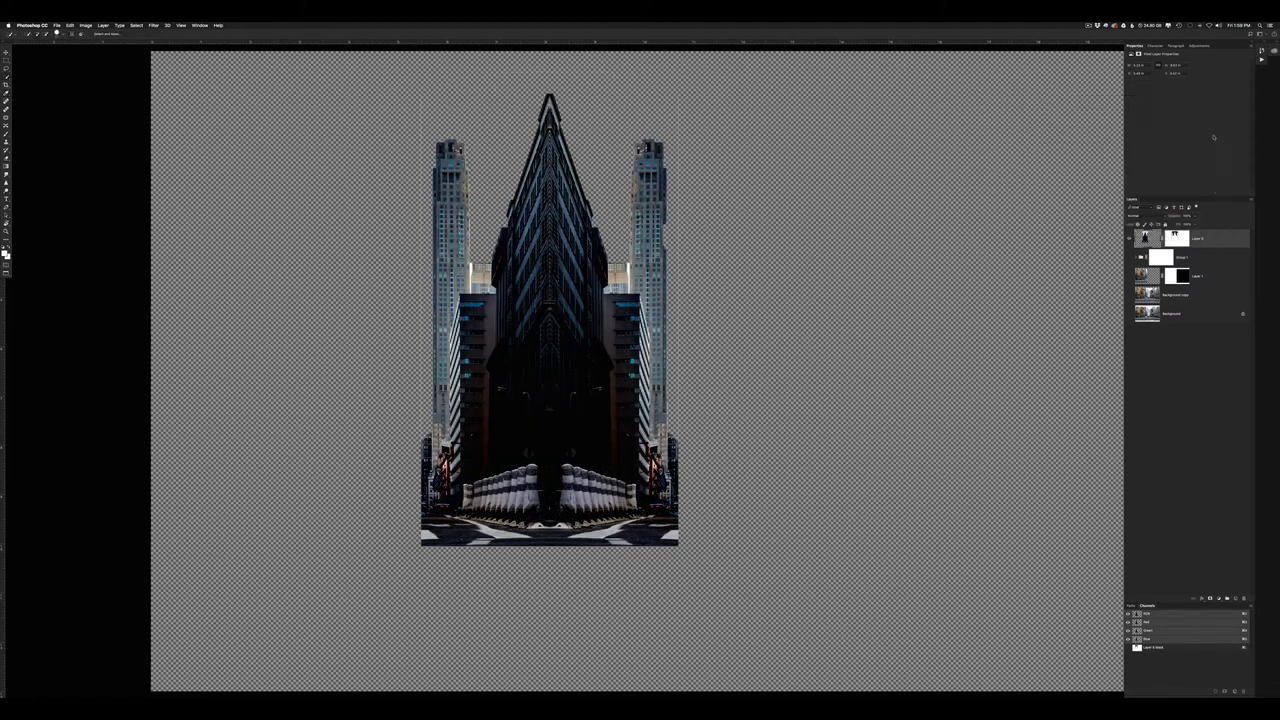
# Step: View the layer mask alone, paint black along the outer edges beside the towers, and restore the street area in white
pyautogui.keyDown('alt'); pyautogui.click(1177, 239); pyautogui.keyUp('alt')
pyautogui.press('b')
pyautogui.moveTo(409, 94)
pyautogui.mouseDown()
pyautogui.moveTo(457, 49)
pyautogui.moveTo(672, 82)
pyautogui.moveTo(707, 100)
pyautogui.mouseUp()
pyautogui.keyDown('shift'); pyautogui.click(700, 449); pyautogui.keyUp('shift')
pyautogui.moveTo(720, 530); pyautogui.dragTo(449, 540)
pyautogui.press('super+z')
pyautogui.press('x')
pyautogui.moveTo(418, 448); pyautogui.dragTo(417, 513)
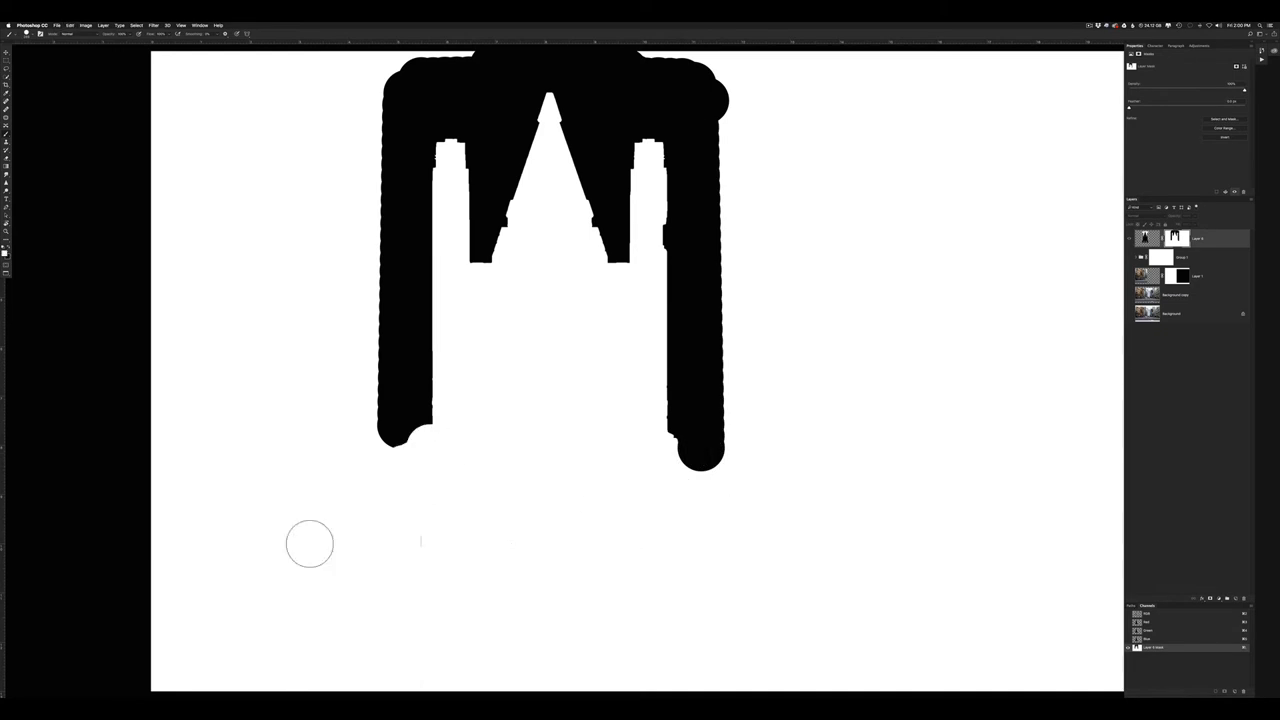
pyautogui.press('q')
pyautogui.keyDown('alt'); pyautogui.click(1177, 240); pyautogui.keyUp('alt')
# Step: Open Refine Mask for the building's layer mask and preview the spire's edge on a black background
pyautogui.click(136, 25)
pyautogui.click(146, 62)
pyautogui.click(136, 25)
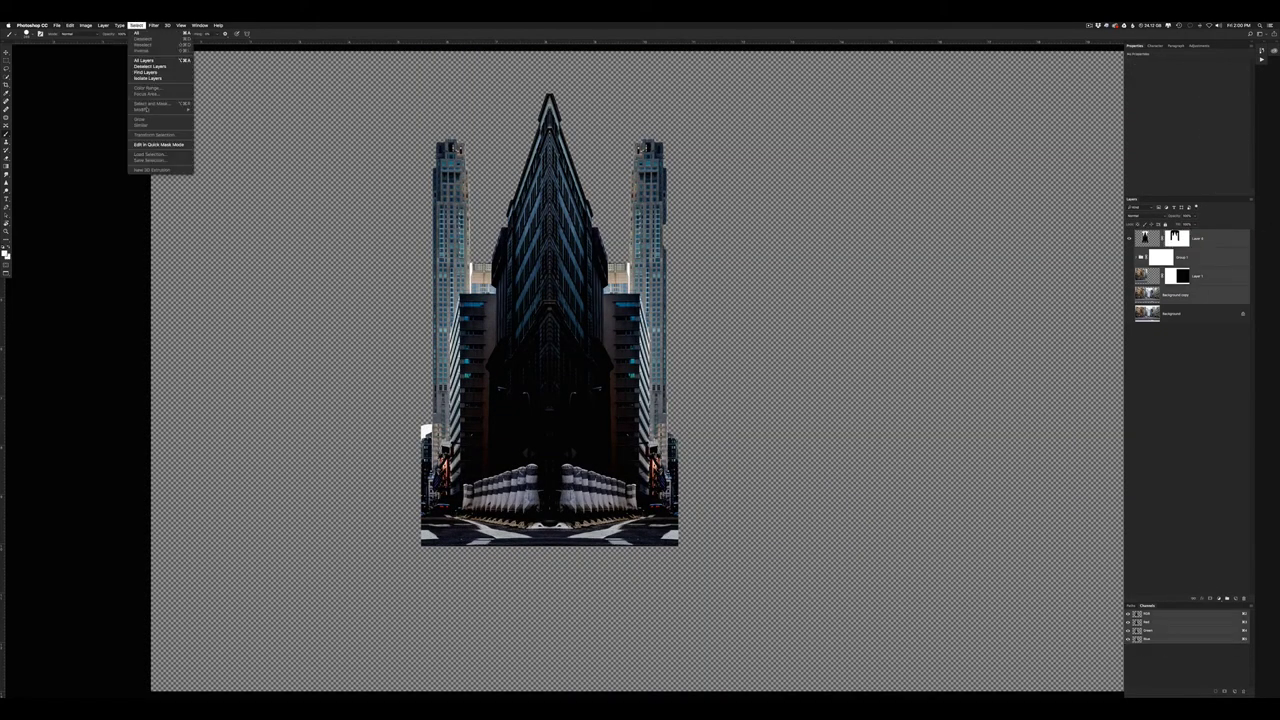
pyautogui.click(1177, 239)
pyautogui.click(136, 25)
pyautogui.keyDown('shift'); pyautogui.click(158, 105); pyautogui.keyUp('shift')
pyautogui.moveTo(555, 97); pyautogui.dragTo(735, 108)
pyautogui.click(949, 204)
pyautogui.click(947, 255)
pyautogui.click(947, 243)
pyautogui.click(1032, 178)
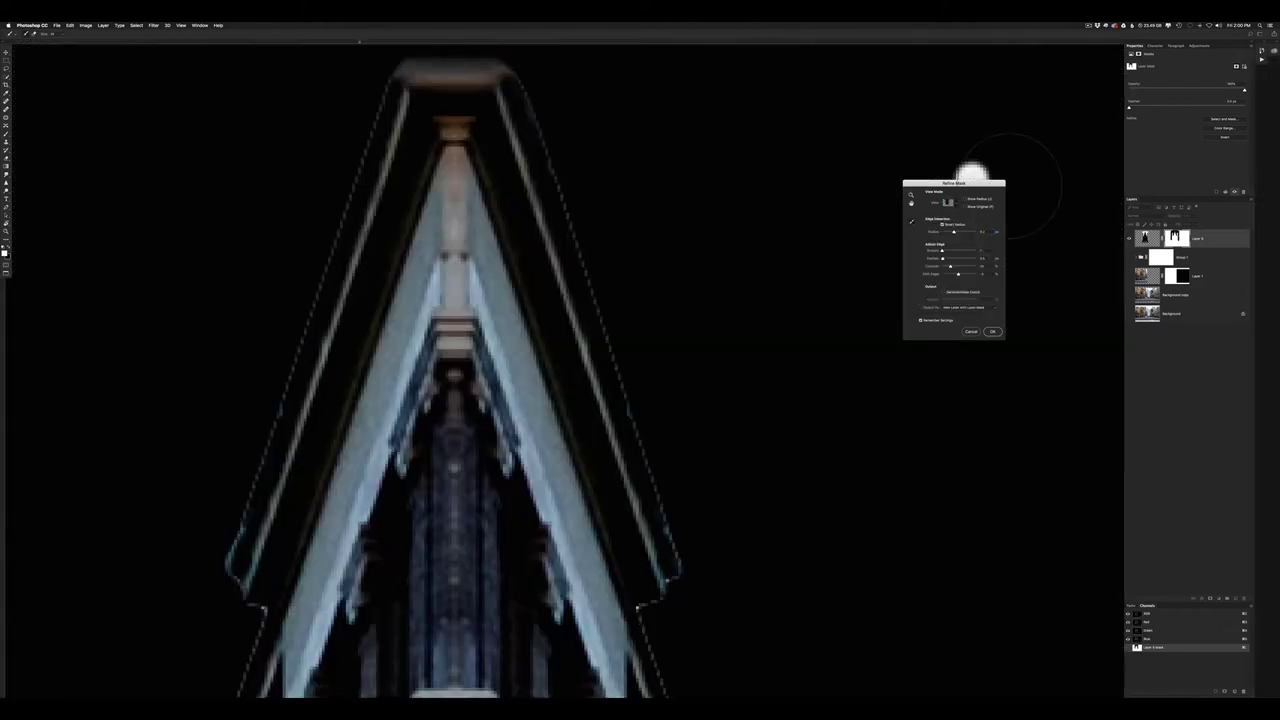
# Step: Refine the mask with Smart Radius, slight feather, higher contrast and an inward edge shift, and output to a new layer with layer mask
pyautogui.moveTo(971, 183); pyautogui.dragTo(935, 184)
pyautogui.moveTo(917, 268)
pyautogui.mouseDown()
pyautogui.moveTo(929, 268)
pyautogui.moveTo(919, 275)
pyautogui.moveTo(911, 260)
pyautogui.mouseUp()
pyautogui.press('Tab')
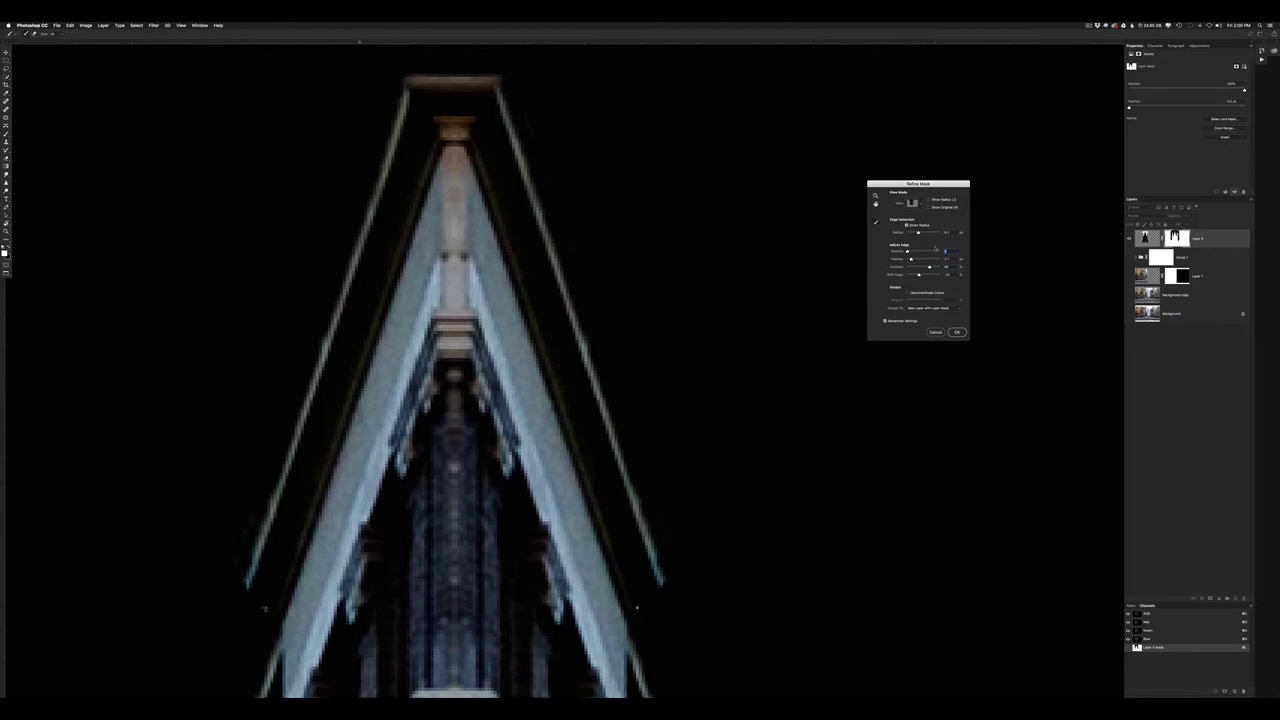
pyautogui.press('Return')
pyautogui.press('super+0')
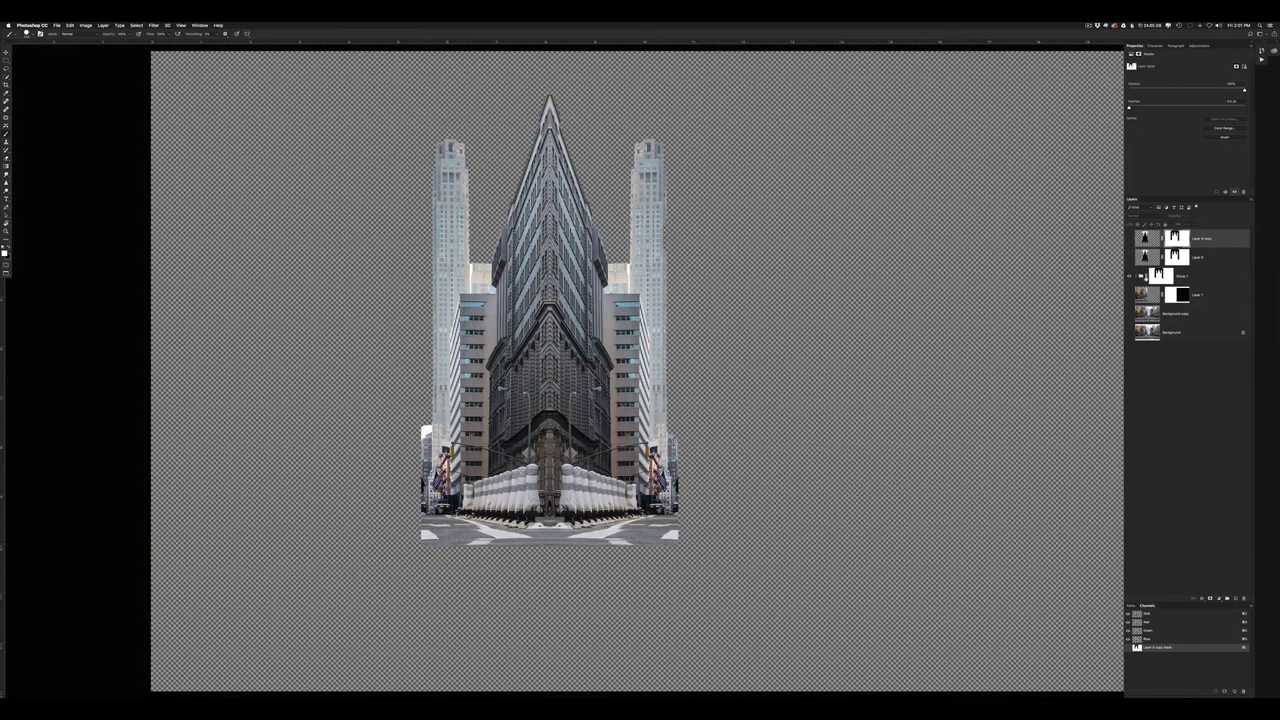
# Step: Add a Curves adjustment layer inside the masked building group, raising its black point and adjusting the brighter tones
pyautogui.click(1184, 276)
pyautogui.click(1136, 276)
pyautogui.click(1211, 295)
pyautogui.press('F2')
pyautogui.press('Return')
pyautogui.moveTo(1152, 158); pyautogui.dragTo(1164, 158)
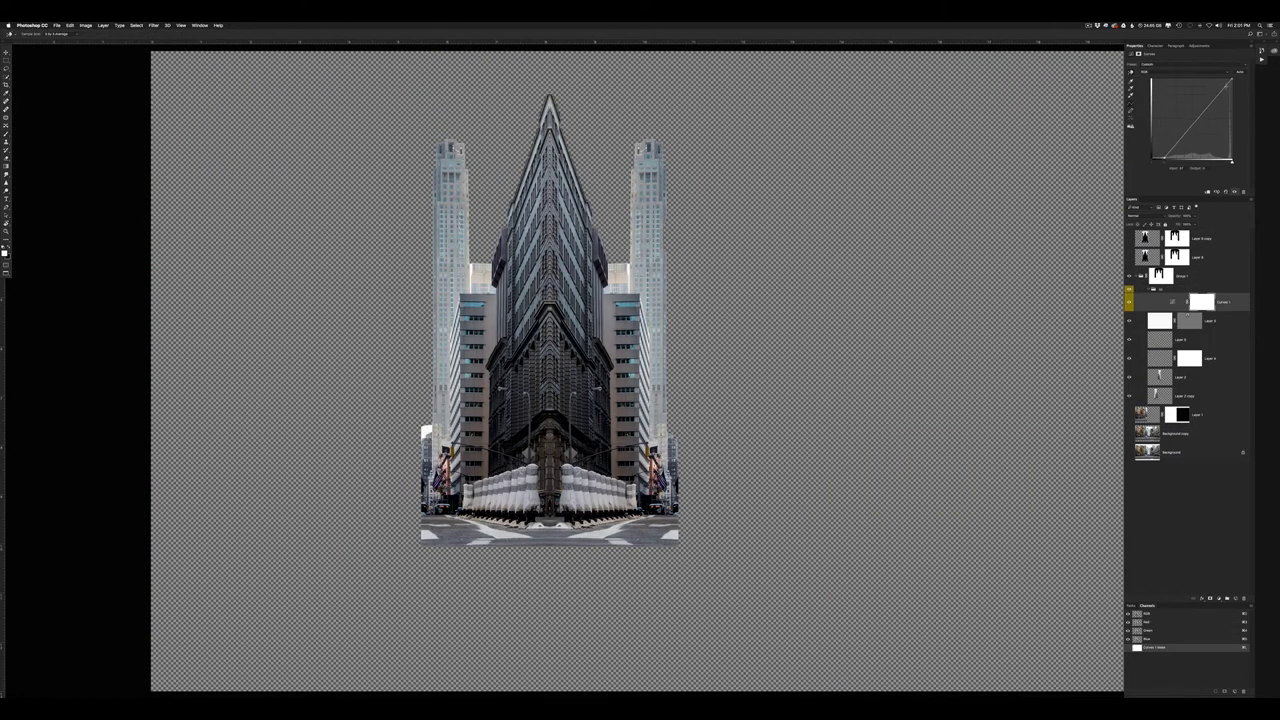
pyautogui.moveTo(1214, 99); pyautogui.dragTo(1225, 85)
pyautogui.moveTo(1208, 128); pyautogui.dragTo(1209, 108)
# Step: Paint black on the Curves mask over the central building to exclude it from the adjustment
pyautogui.click(1203, 305)
pyautogui.moveTo(535, 291)
pyautogui.mouseDown()
pyautogui.moveTo(582, 266)
pyautogui.moveTo(608, 525)
pyautogui.moveTo(357, 508)
pyautogui.mouseUp()
pyautogui.press('x')
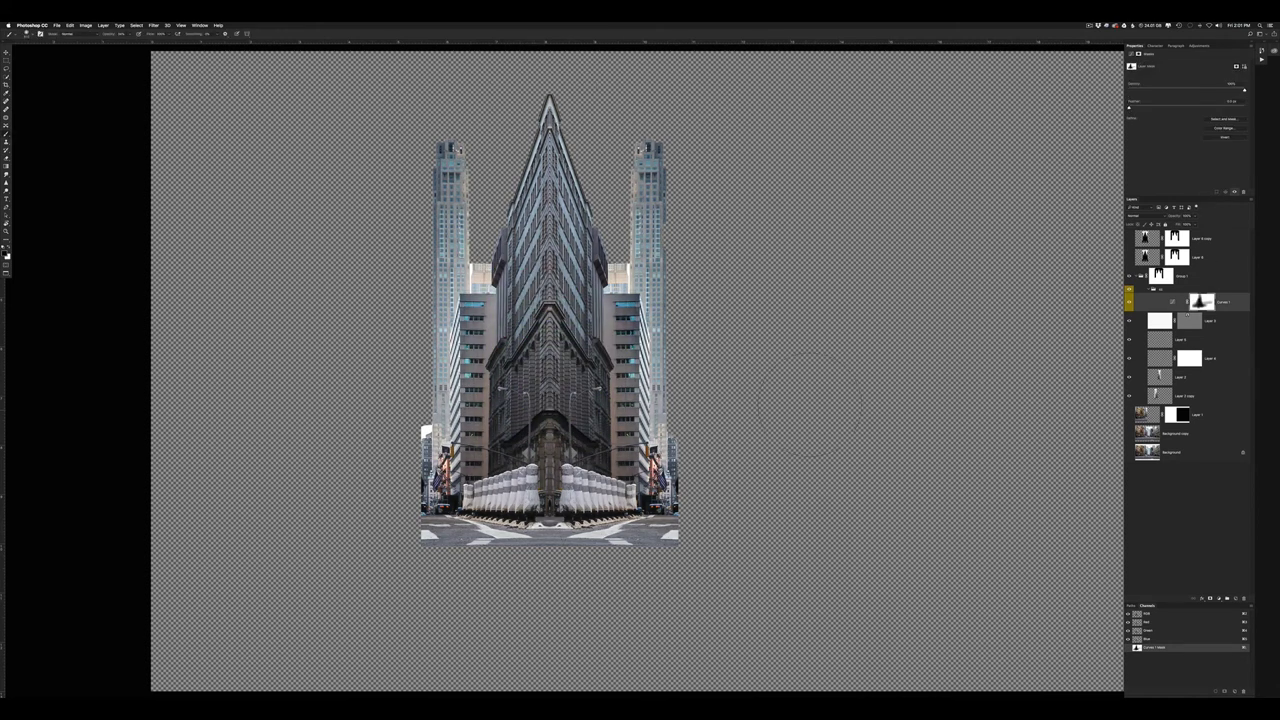
# Step: Return the building document to a floating window, reduce its display size, and save the file
pyautogui.press('f')
pyautogui.press('f')
pyautogui.press('super+minus')
pyautogui.press('super+minus')
pyautogui.press('super+s')
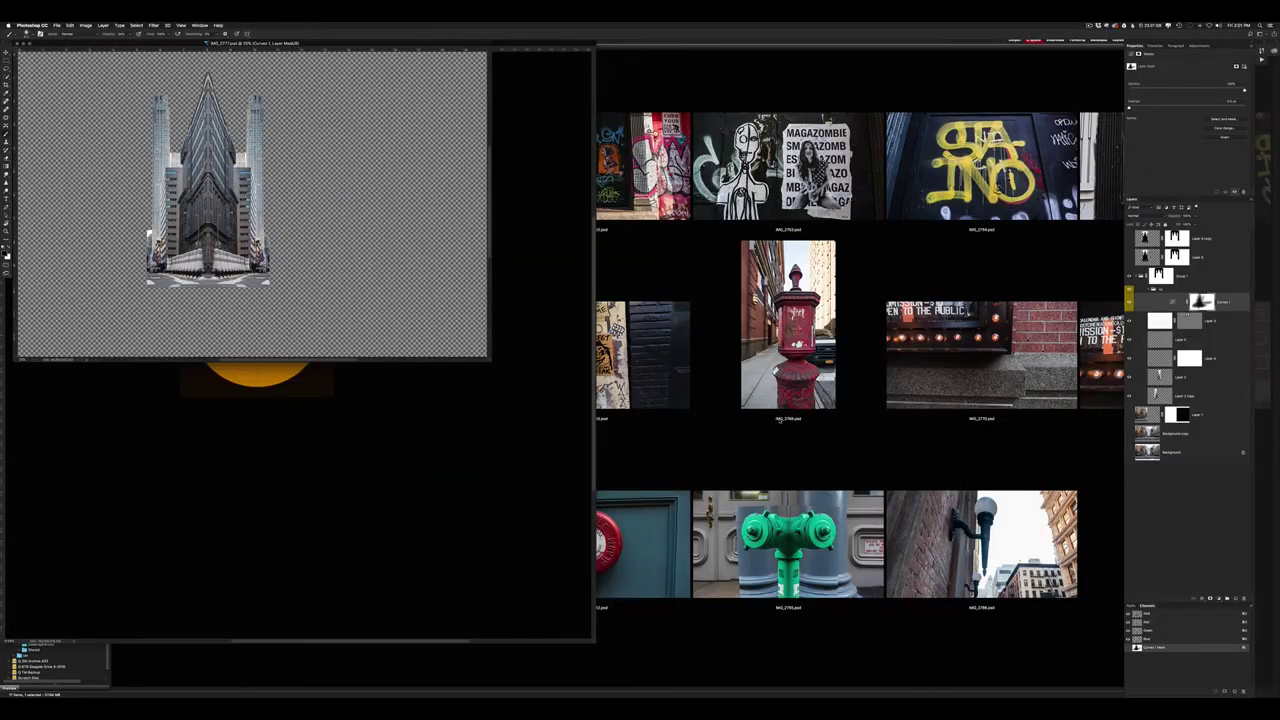
# Step: Switch to Adobe Bridge, select the street clock photo, and return to the mandala document in Photoshop
pyautogui.click(779, 432)
pyautogui.click(597, 440)
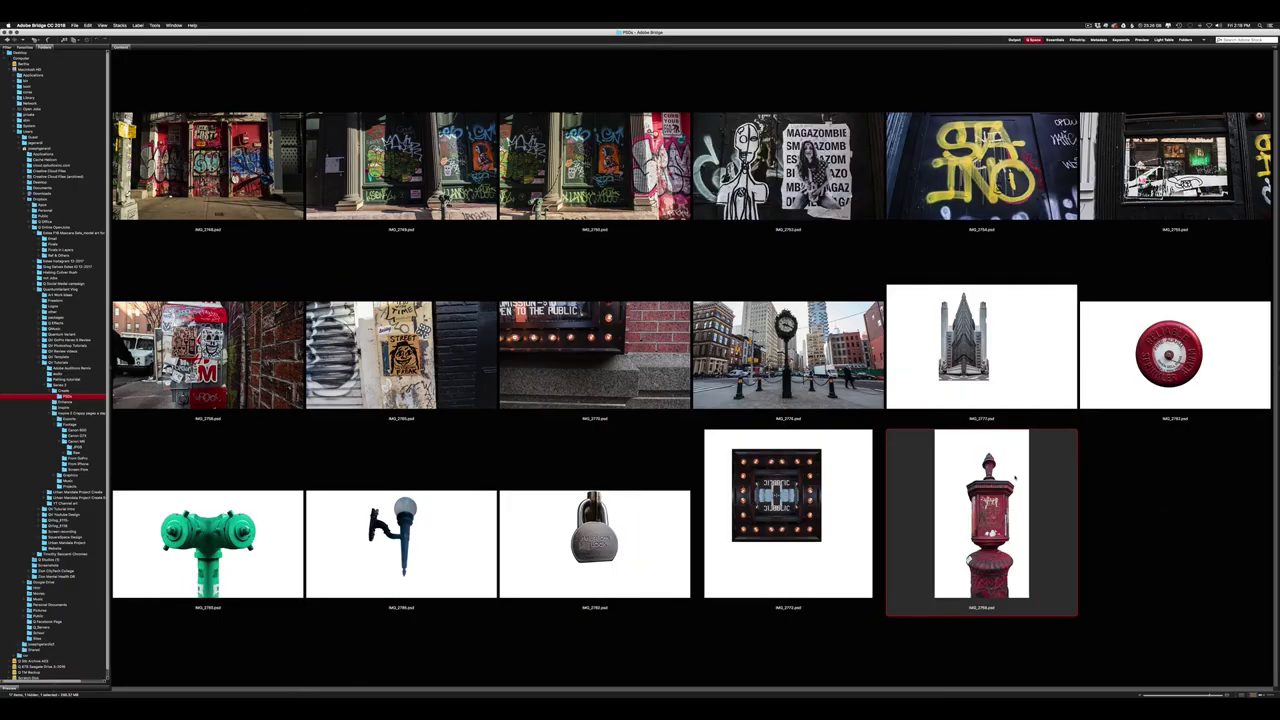
pyautogui.click(788, 355)
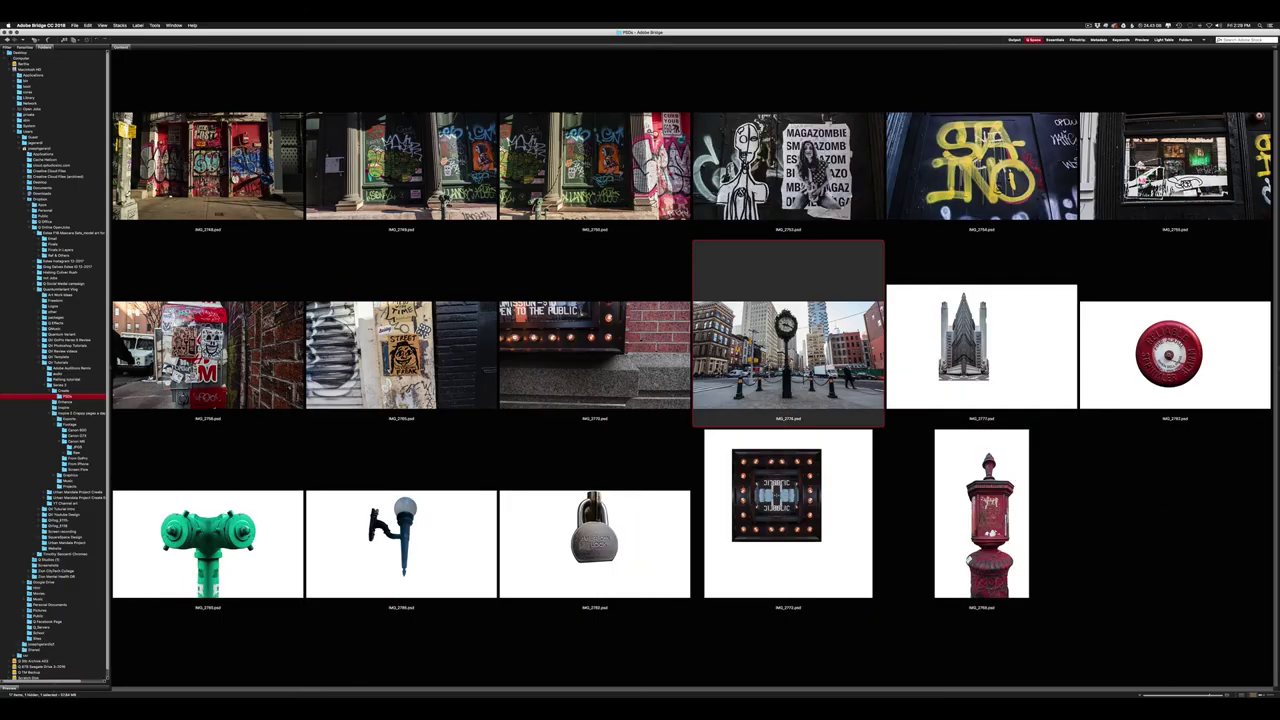
pyautogui.press('super+Tab')
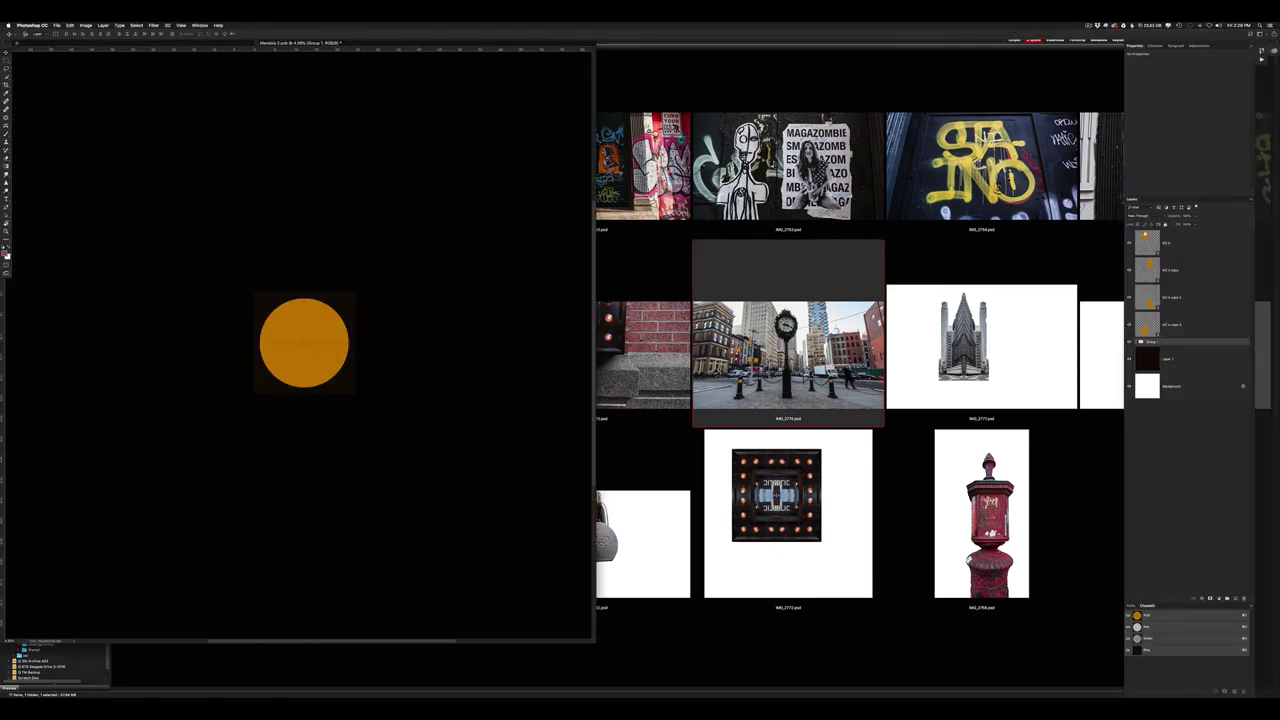
# Step: Hide and reshow the uppermost wedge layer to check which slice of the mandala circle it fills
pyautogui.press('super+0')
pyautogui.press('super+minus')
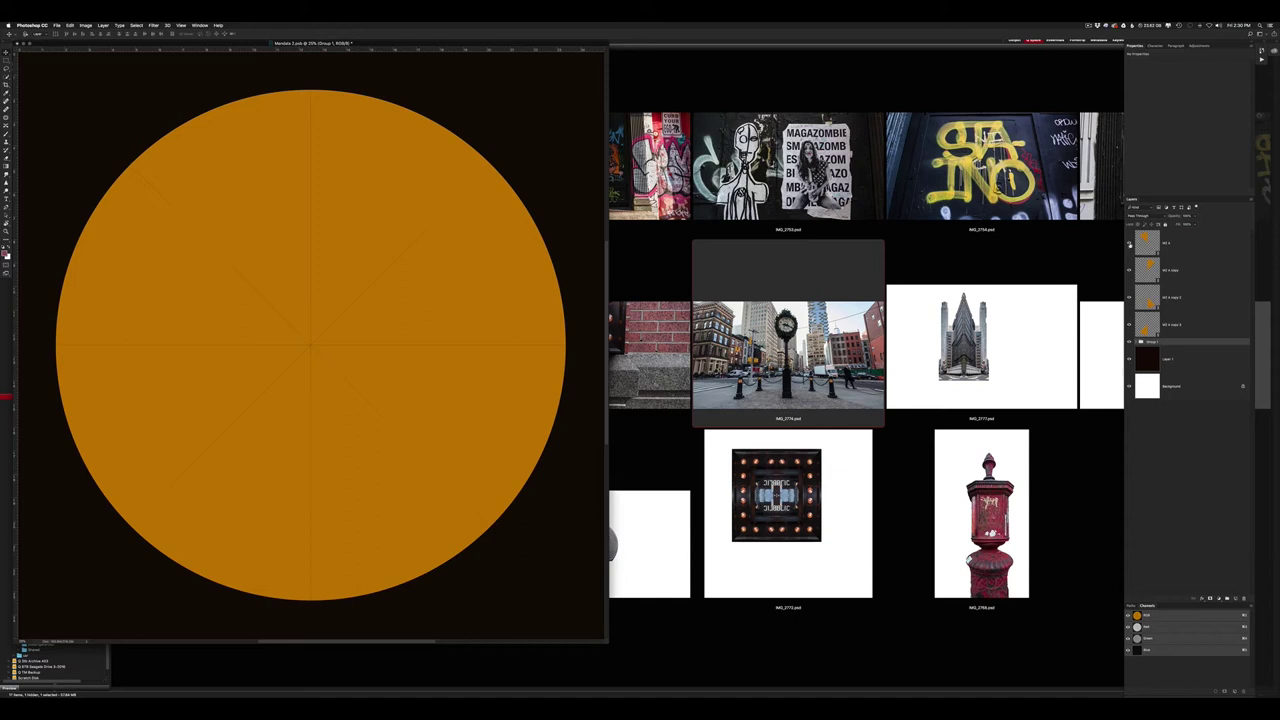
pyautogui.click(1130, 244)
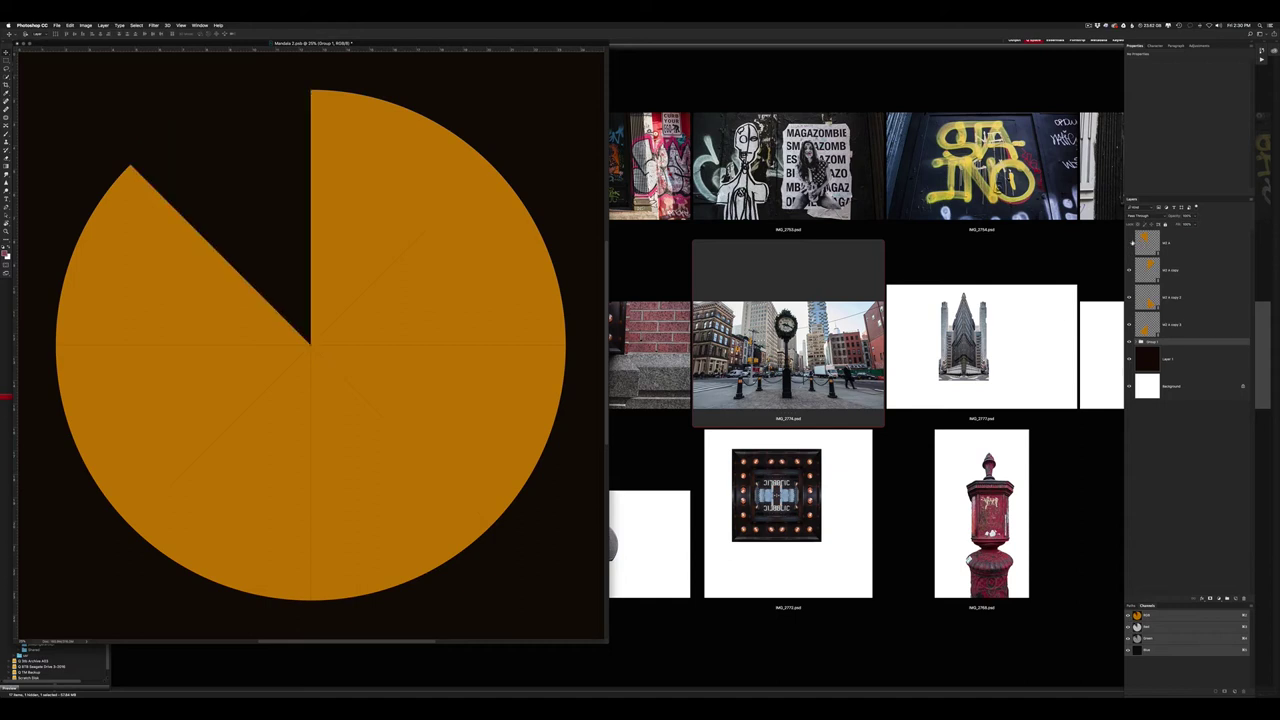
pyautogui.click(1130, 243)
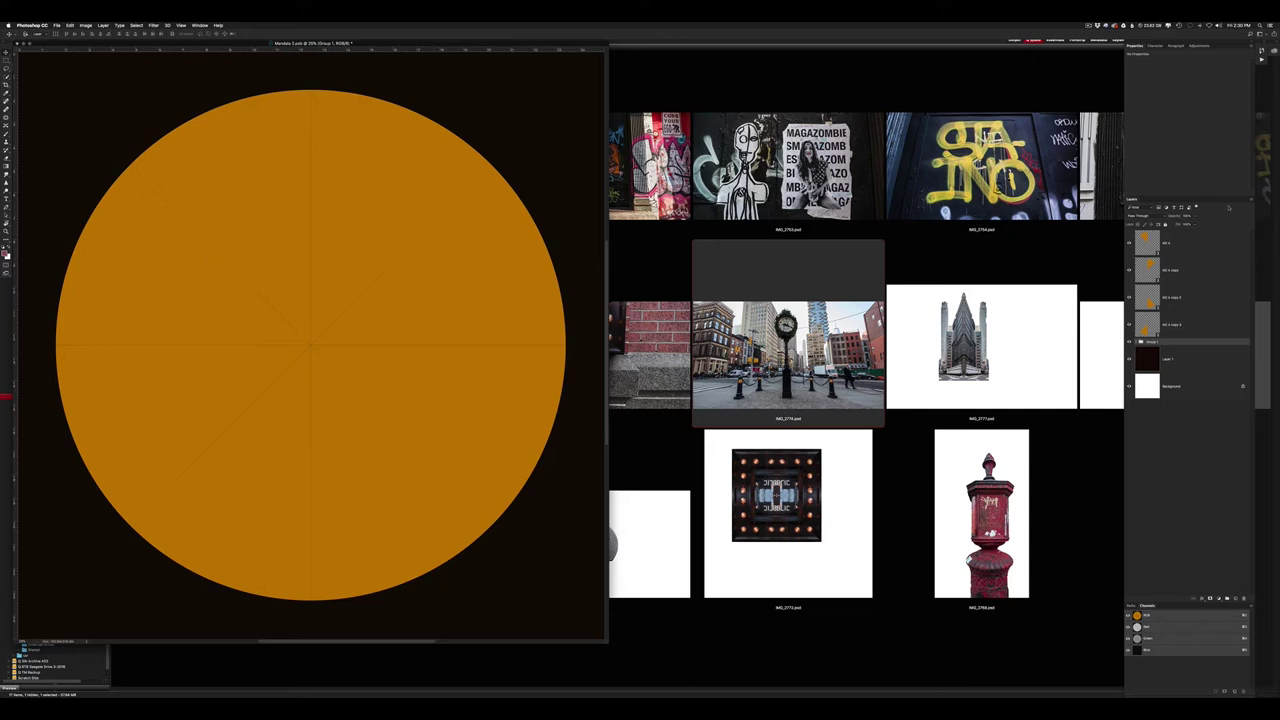
# Step: Move the mandala document window to the middle of the screen and resize it to show the full circle
pyautogui.moveTo(457, 43); pyautogui.dragTo(821, 85)
pyautogui.press('super+0')
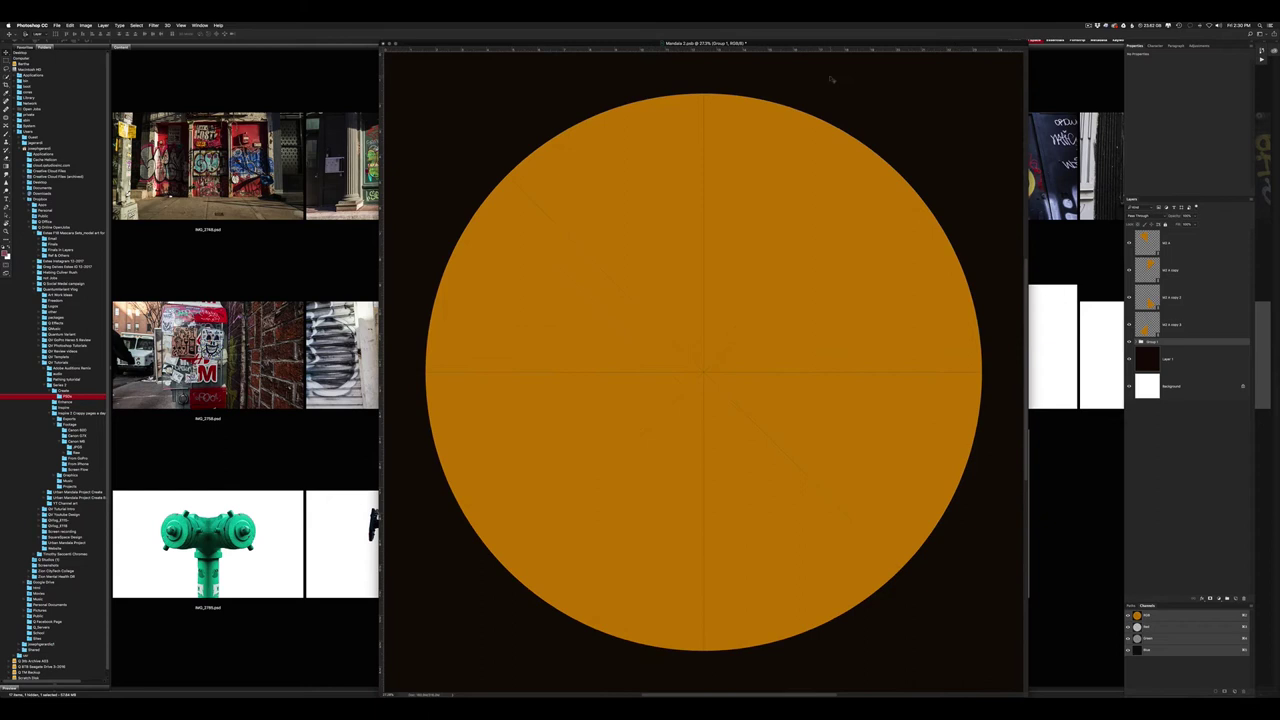
pyautogui.press('super+minus')
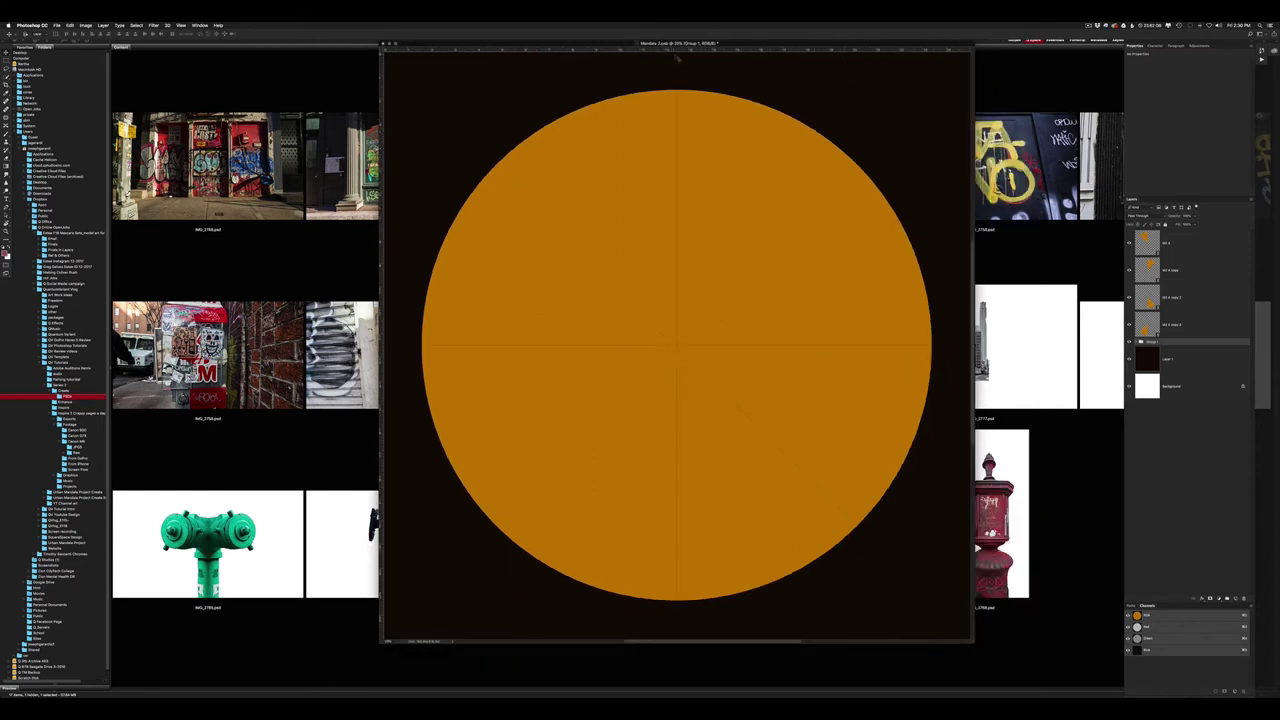
pyautogui.click(182, 26)
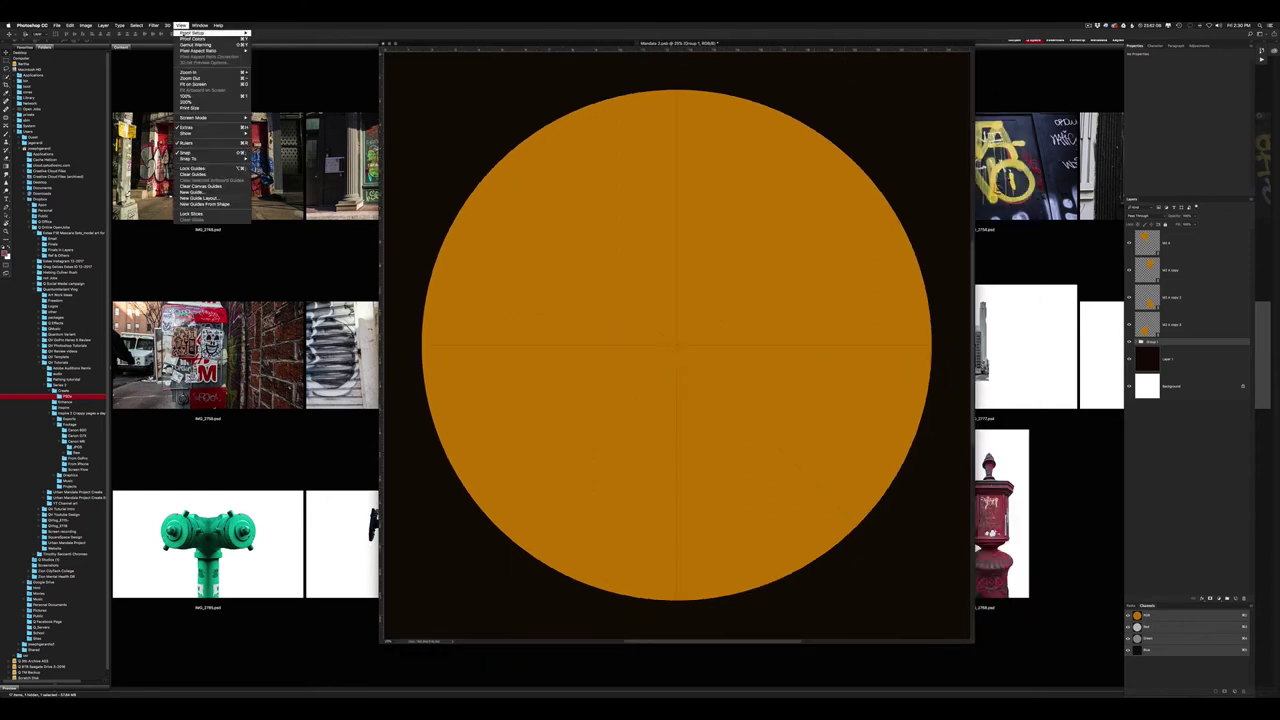
pyautogui.moveTo(197, 25)
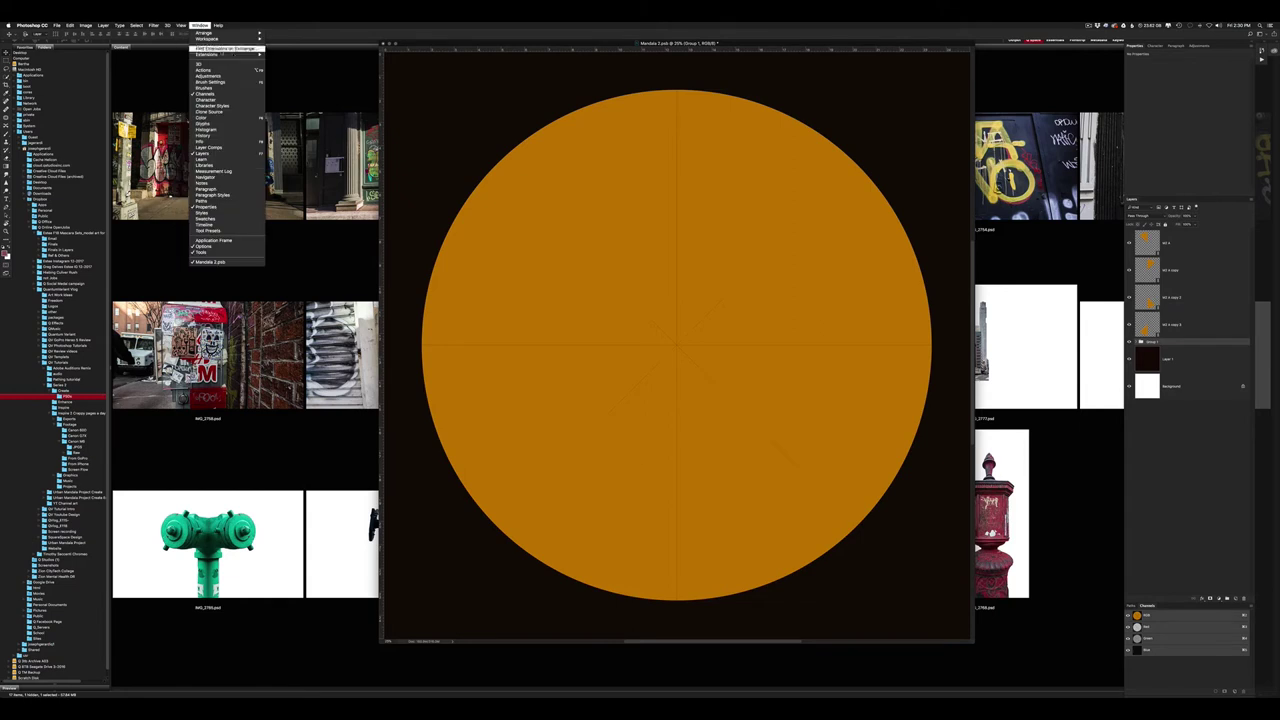
pyautogui.moveTo(230, 38)
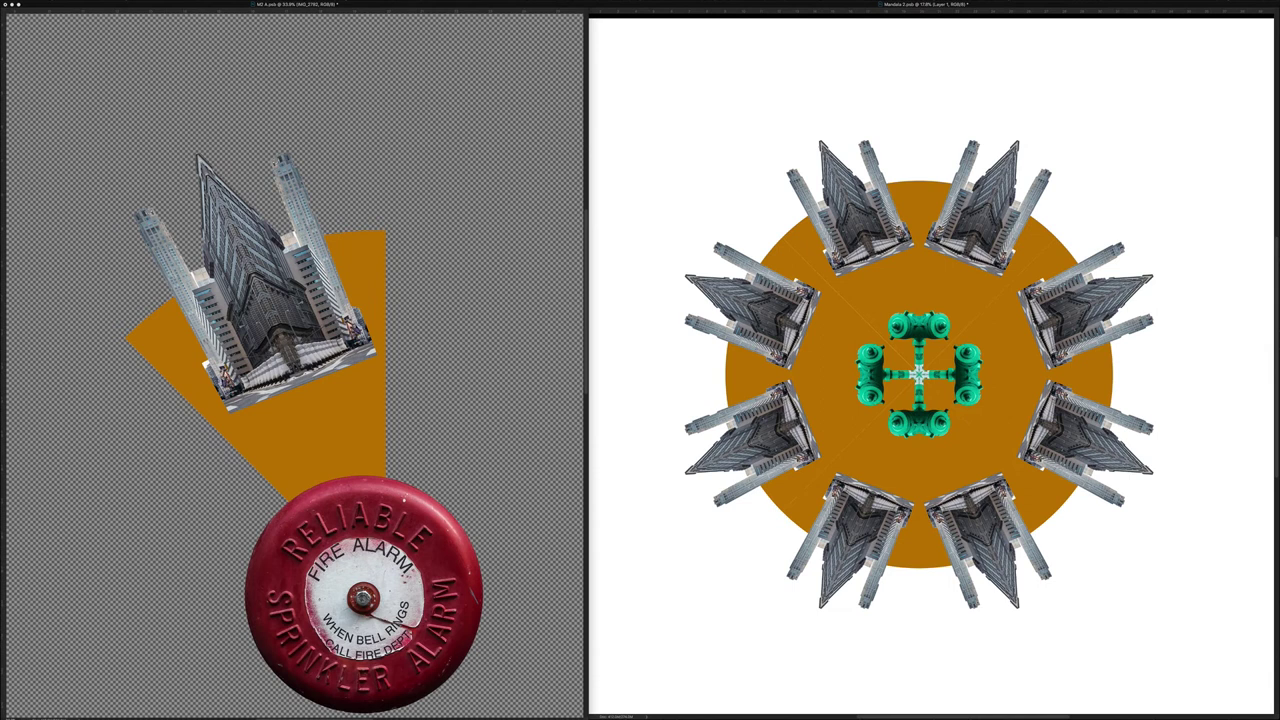
# Step: Clip the red fire alarm to the orange wedge and save the wedge document to update the mandala
pyautogui.press('super+alt+g')
pyautogui.press('super+s')
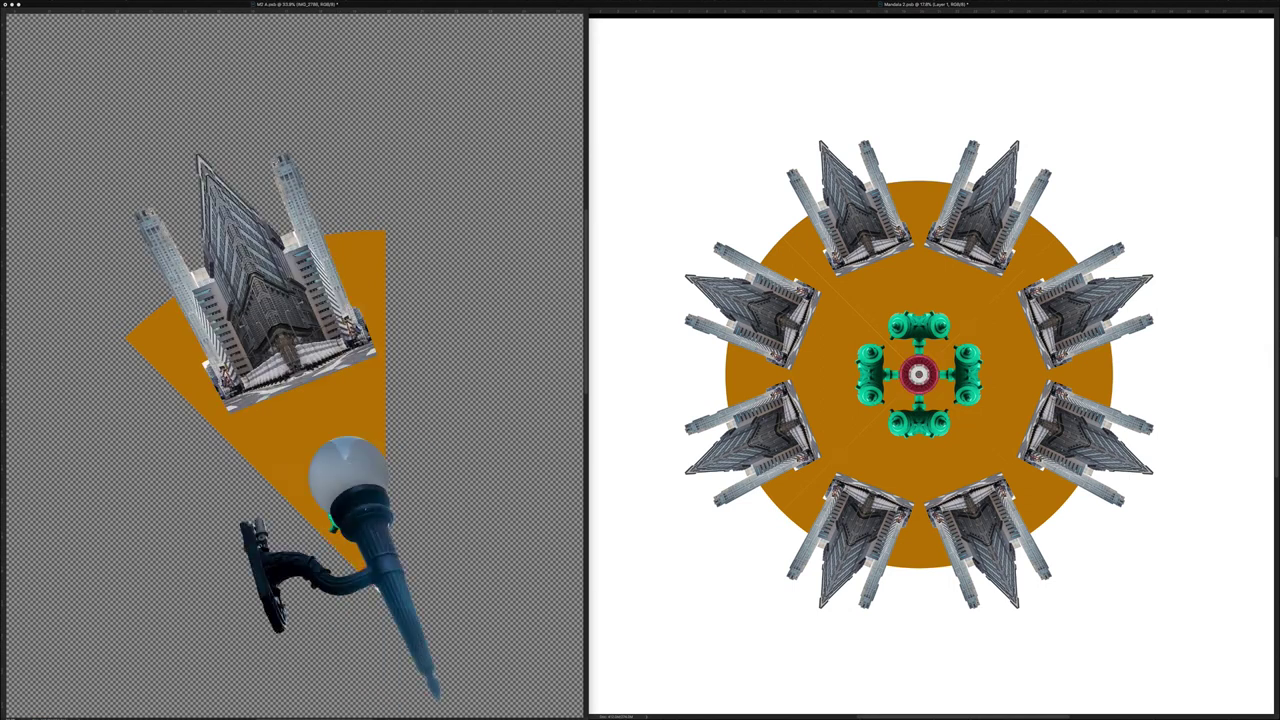
# Step: Position the reduced street lamp beside the wedge's outer slanted edge, next to the building's base
pyautogui.moveTo(390, 478); pyautogui.dragTo(117, 399)
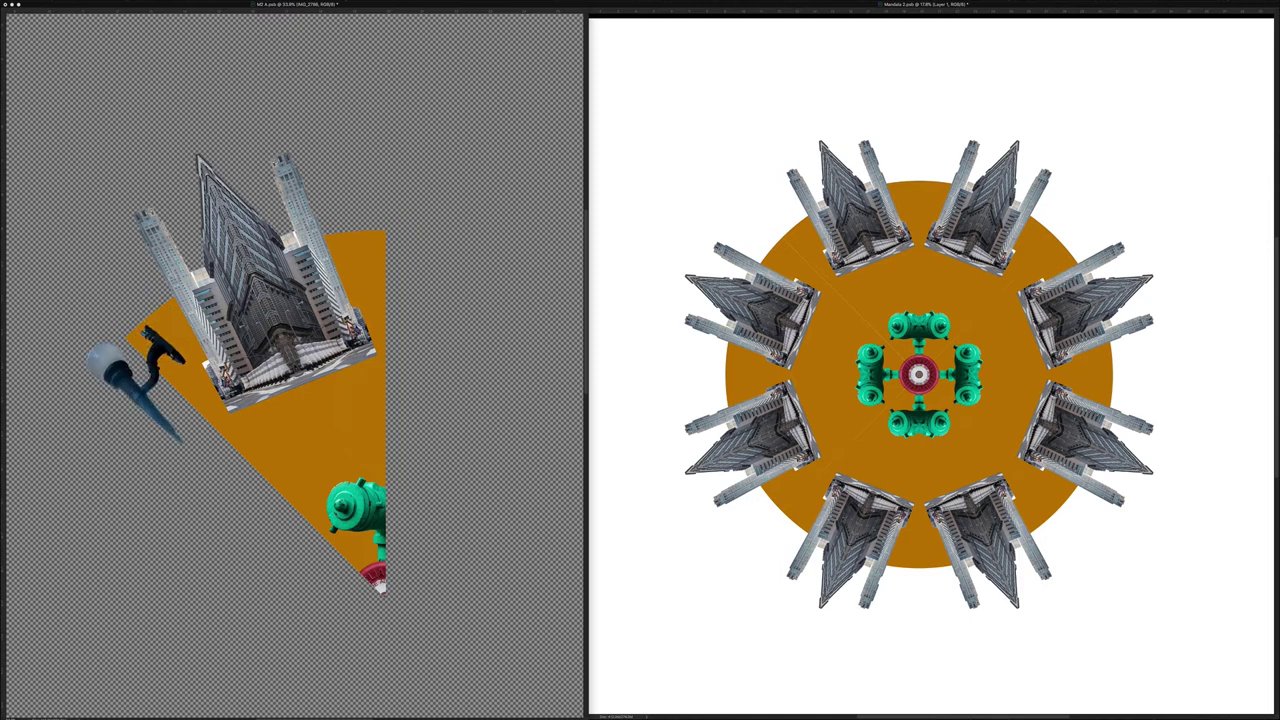
# Step: Save the wedge and move the street lamp further down along its slanted edge
pyautogui.press('super+s')
pyautogui.moveTo(127, 382); pyautogui.dragTo(249, 459)
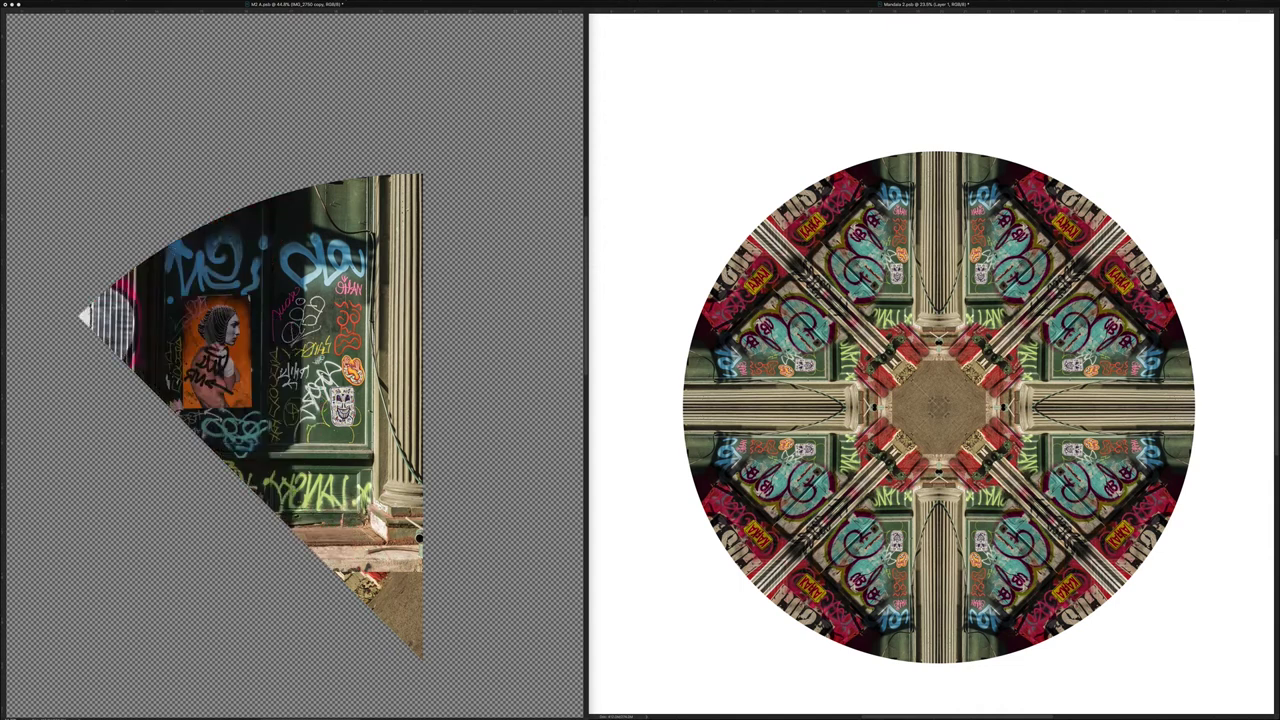
# Step: Place and mask the orange portrait poster against the graffiti wedge's straight edge, and save the wedge to update the mandala
pyautogui.moveTo(222, 340); pyautogui.dragTo(380, 364)
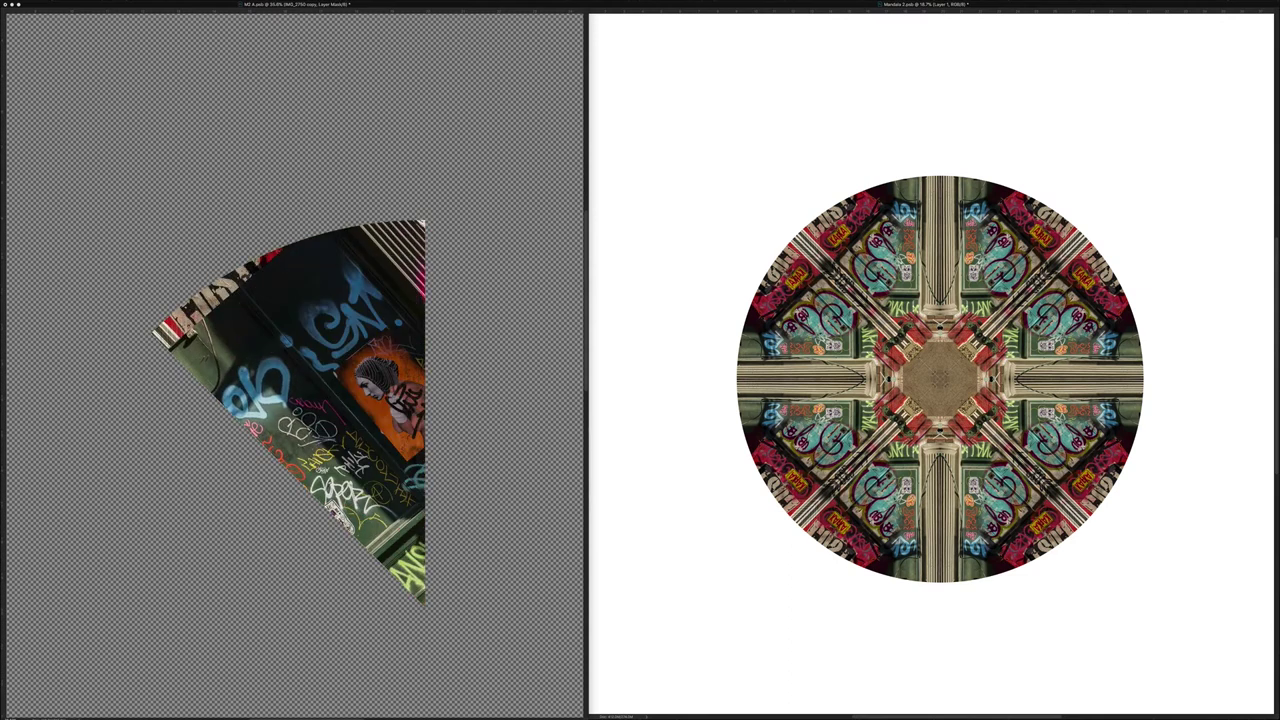
pyautogui.press('super+s')
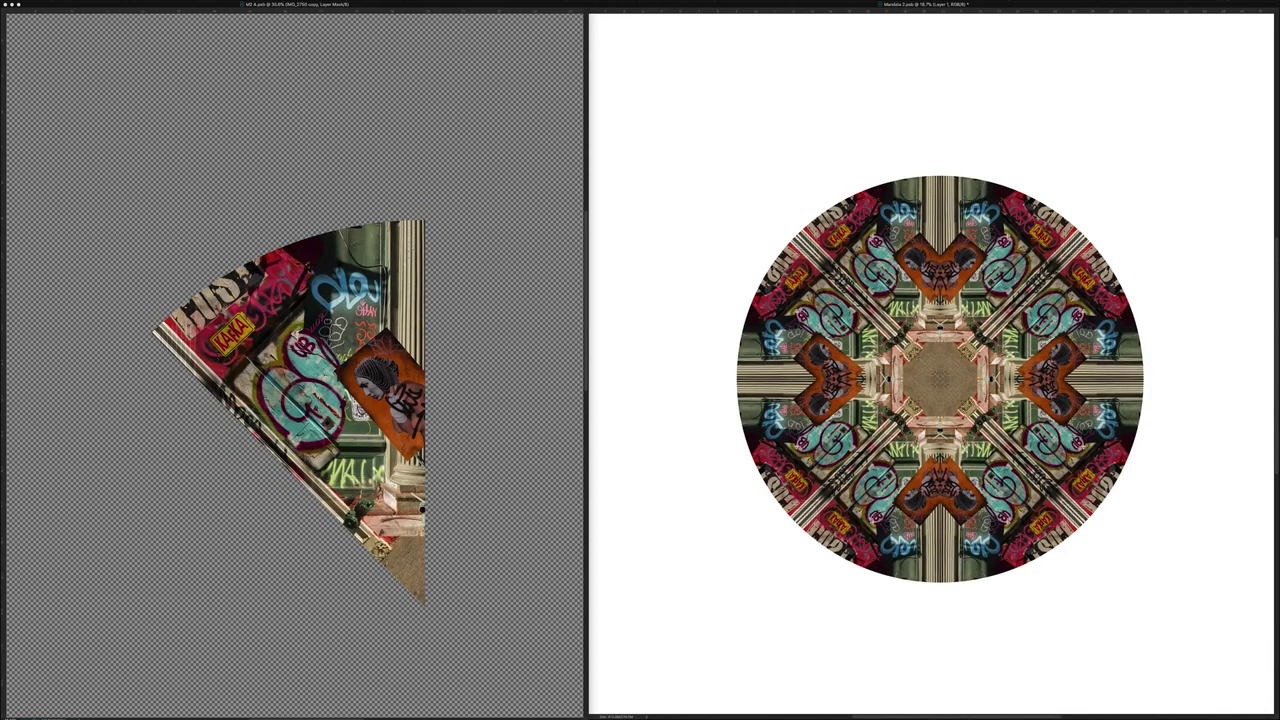
# Step: Clip the sticker-covered red object and the green hydrant to the wedge near its tip, and save the document
pyautogui.press('super+alt+g')
pyautogui.press('5')
pyautogui.press('1')
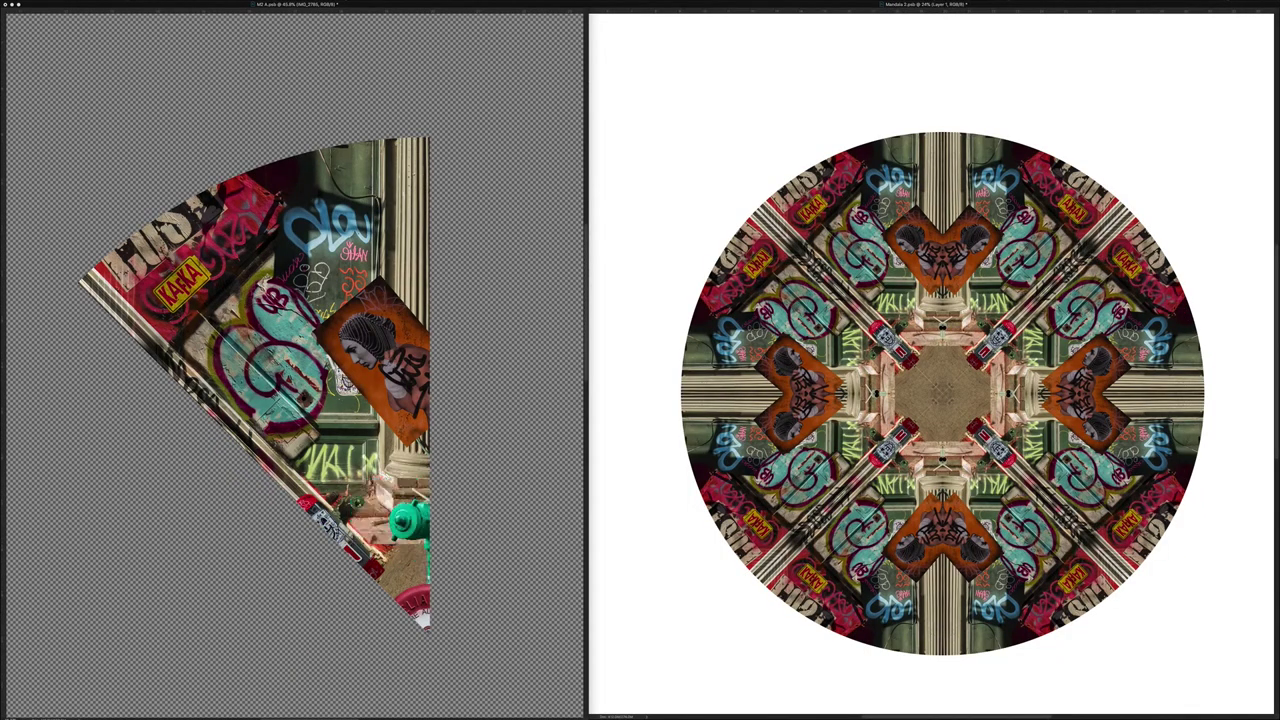
pyautogui.press('super+s')
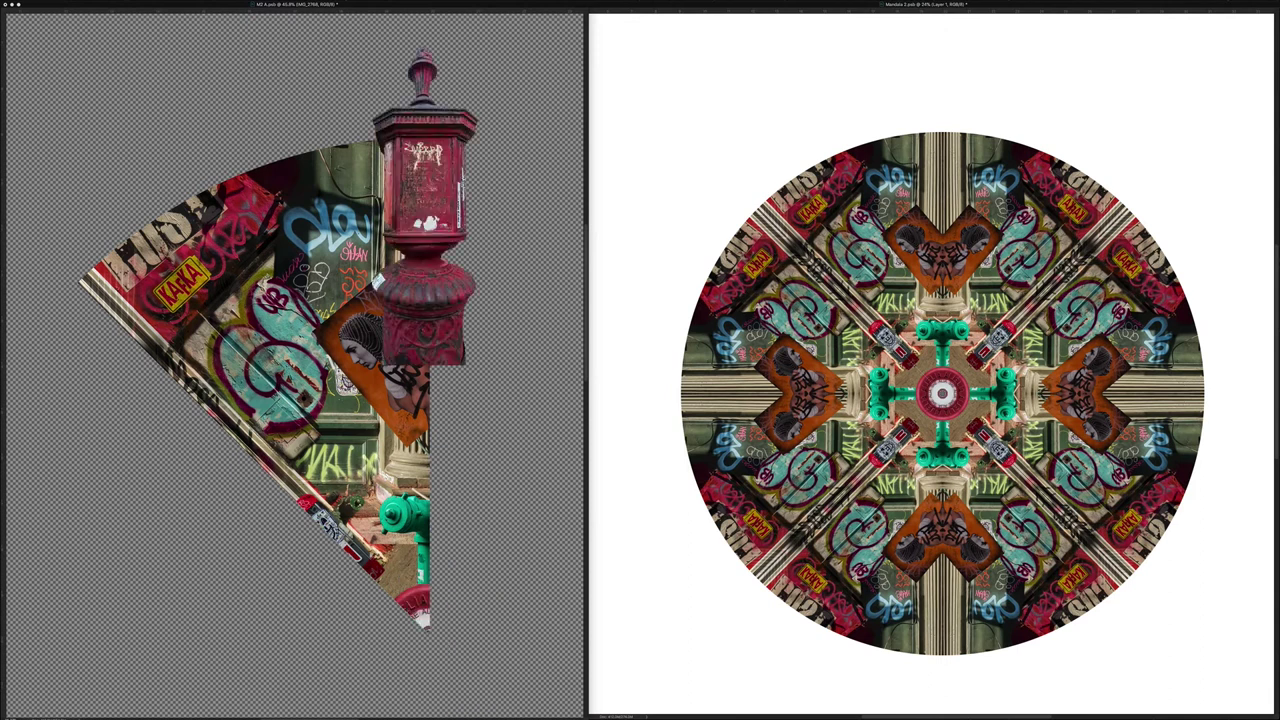
# Step: Position the red fire alarm over the wedge's straight edge and the round metal cap on its slanted edge, saving to update the mandala
pyautogui.press('super+s')
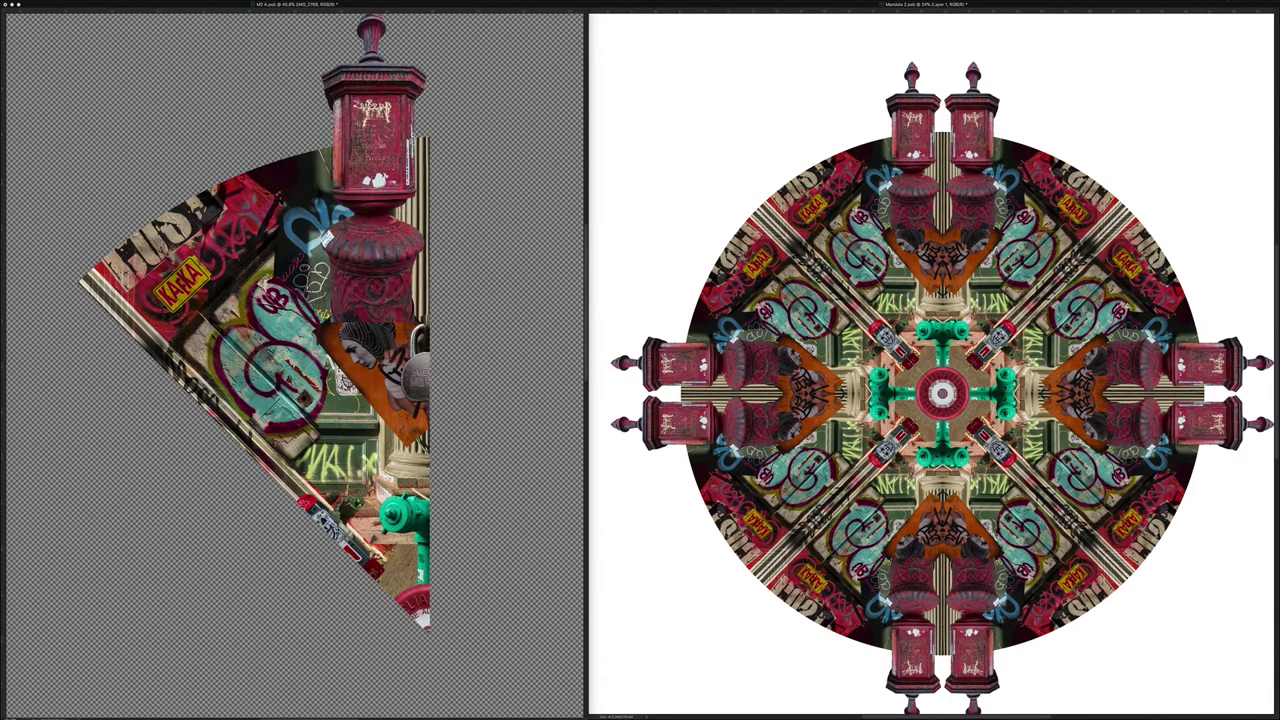
pyautogui.moveTo(418, 372); pyautogui.dragTo(244, 420)
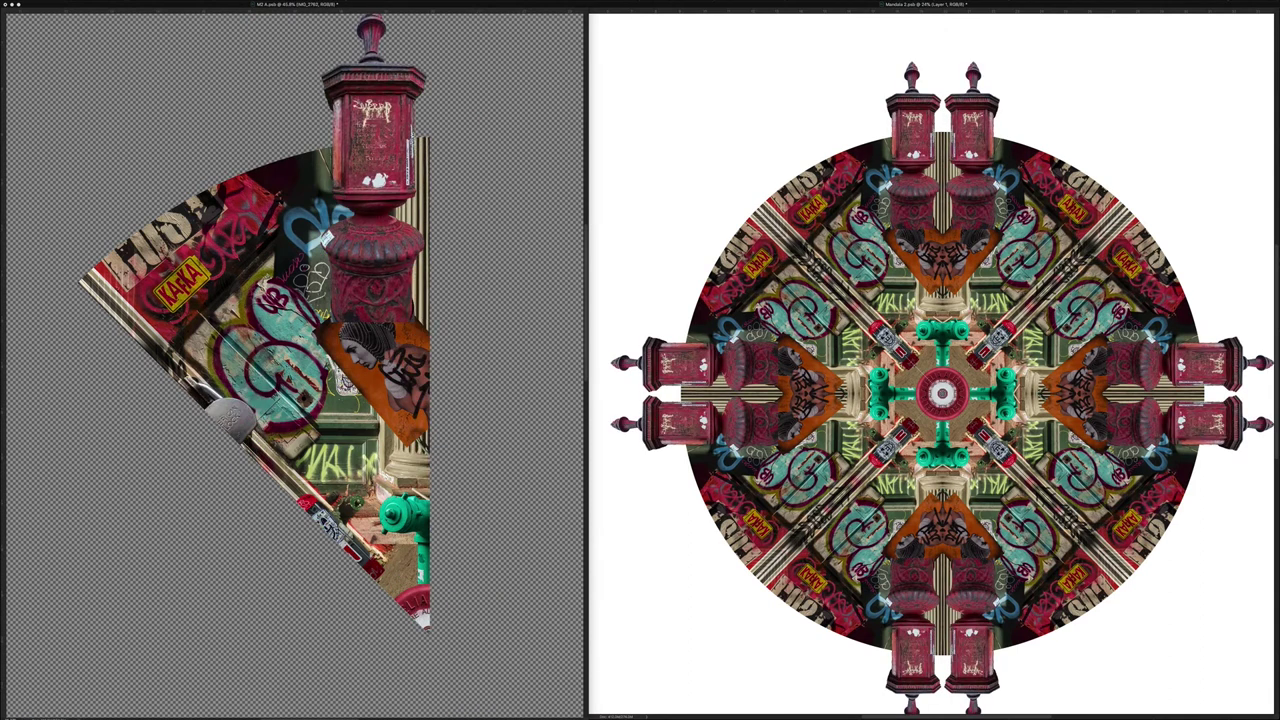
pyautogui.hotkey('ctrl', 's')
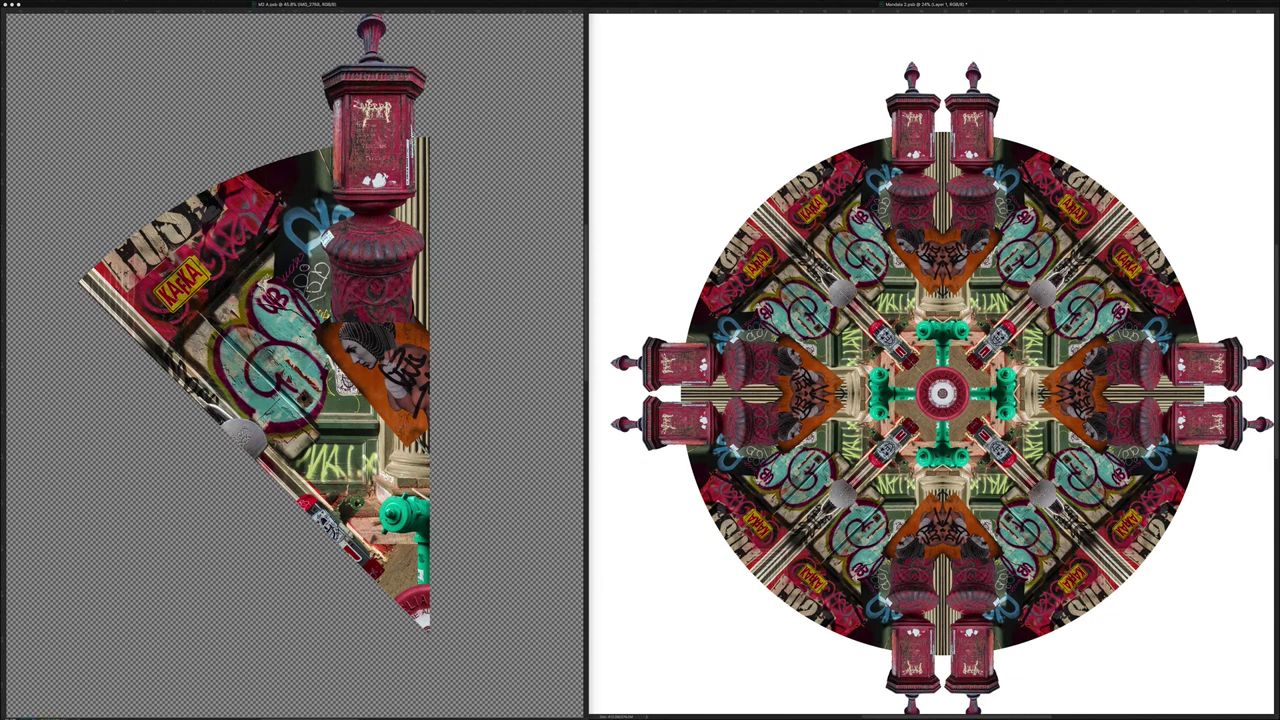
pyautogui.moveTo(372, 150); pyautogui.dragTo(388, 150)
pyautogui.hotkey('ctrl', 's')
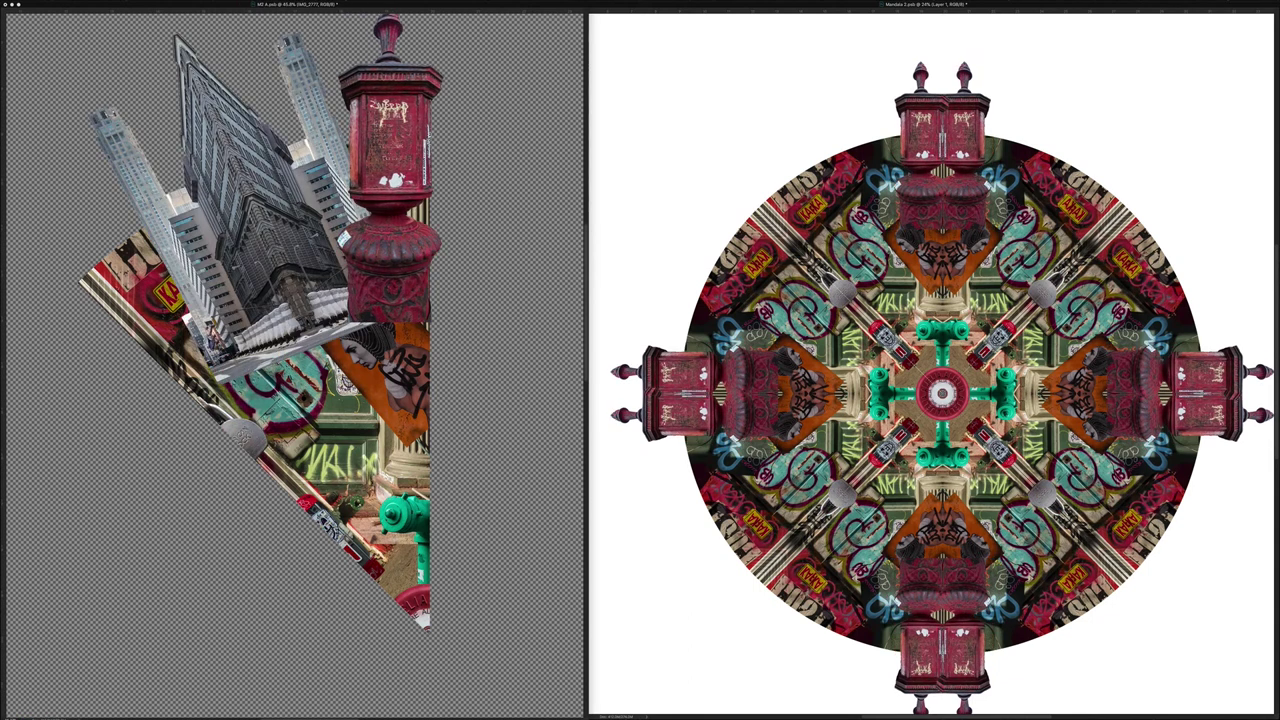
# Step: Send the building cluster behind the graffiti wedge and save the document
pyautogui.hotkey('ctrl', 'shift', '[')
pyautogui.hotkey('ctrl', 's')
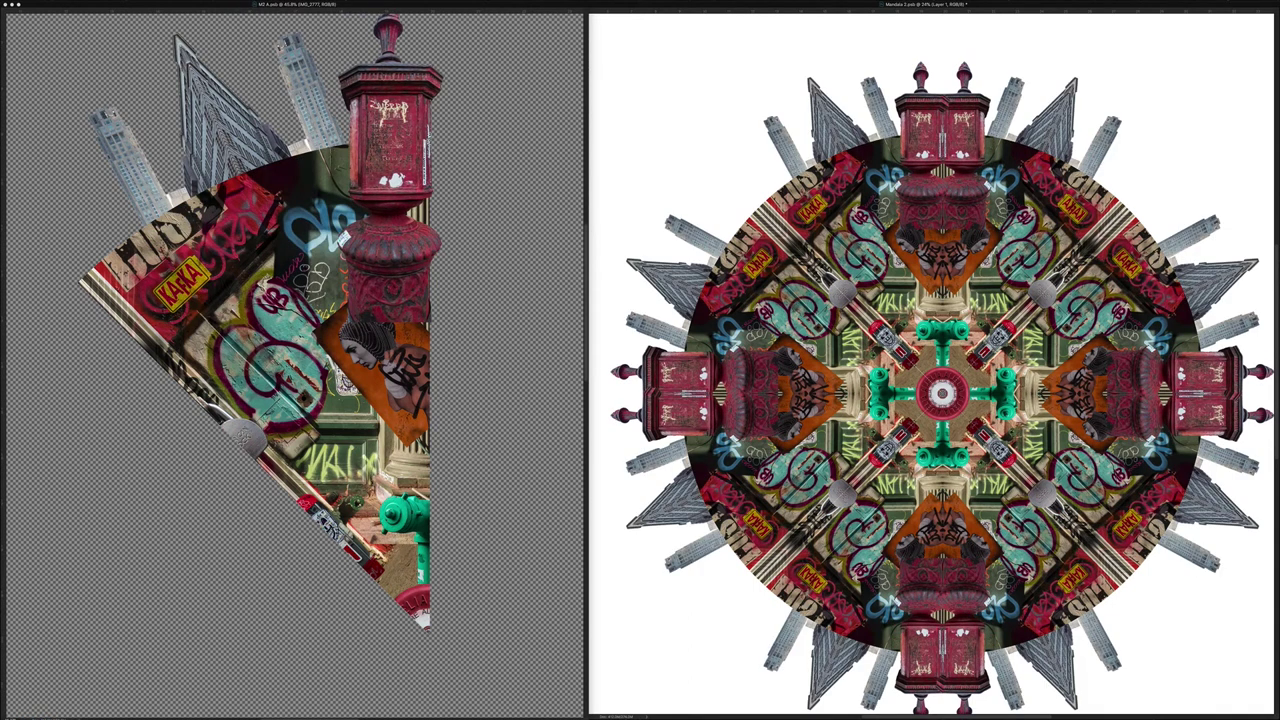
# Step: Remove the red fire alarm, and bring the building cluster to the front, tilted over the wedge's outer slanted corner
pyautogui.press('Delete')
pyautogui.hotkey('ctrl', 'shift', ']')
pyautogui.moveTo(260, 220); pyautogui.dragTo(190, 265)
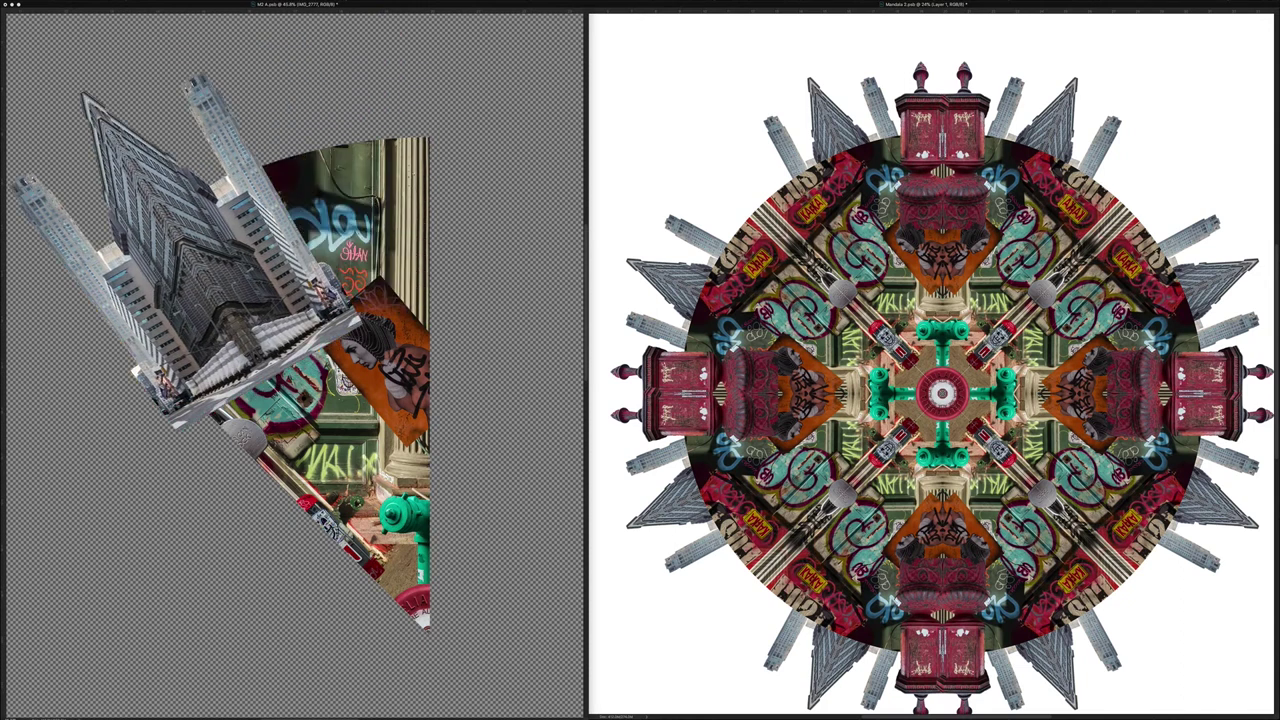
pyautogui.moveTo(197, 72); pyautogui.dragTo(169, 58)
pyautogui.moveTo(362, 280); pyautogui.dragTo(306, 324)
pyautogui.moveTo(200, 260); pyautogui.dragTo(230, 244)
pyautogui.moveTo(200, 63); pyautogui.dragTo(160, 72)
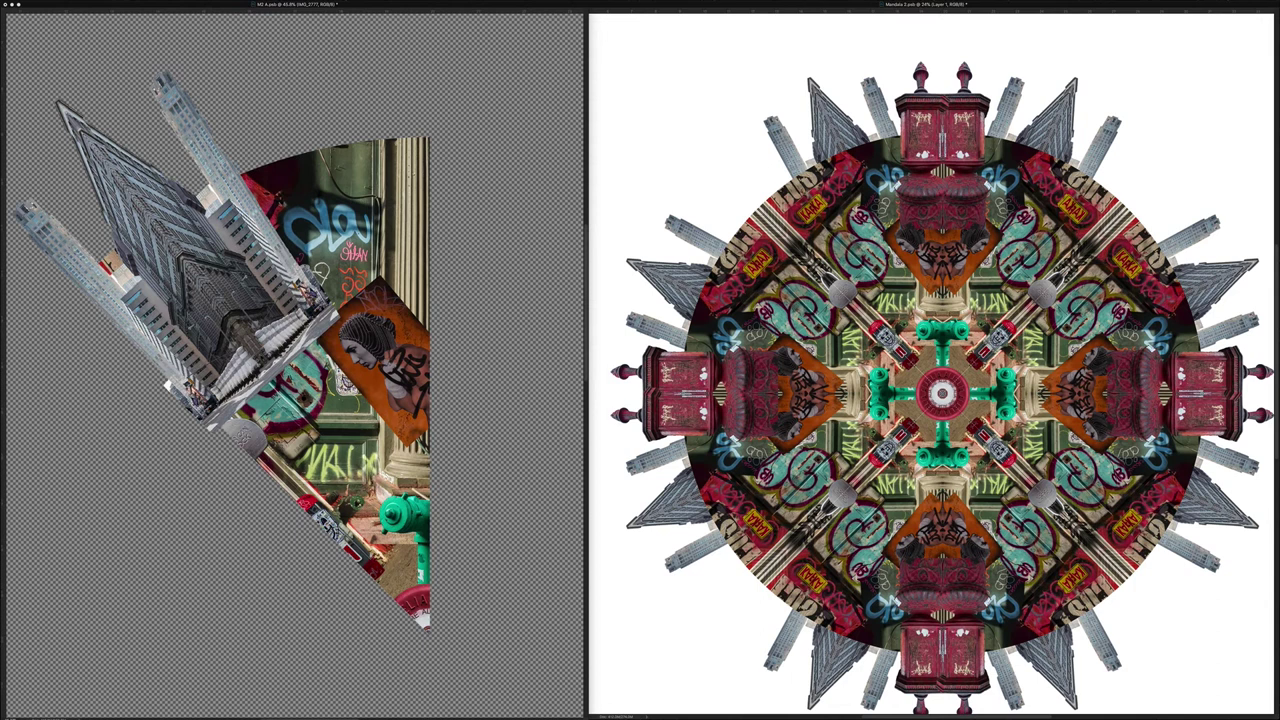
# Step: Duplicate the building cluster, rotate the copy nearly upright beside the wedge's straight edge, and save
pyautogui.press('super+j')
pyautogui.moveTo(200, 260); pyautogui.dragTo(316, 190)
pyautogui.moveTo(274, 18); pyautogui.dragTo(408, 20)
pyautogui.moveTo(338, 180); pyautogui.dragTo(330, 180)
pyautogui.press('super+s')
# Step: Place the buildings behind the wedge, fine-tune the positions of their spires along its arc, and save
pyautogui.press('super+bracketleft')
pyautogui.moveTo(200, 150); pyautogui.dragTo(190, 129)
pyautogui.moveTo(322, 100); pyautogui.dragTo(332, 100)
pyautogui.press('super+s')
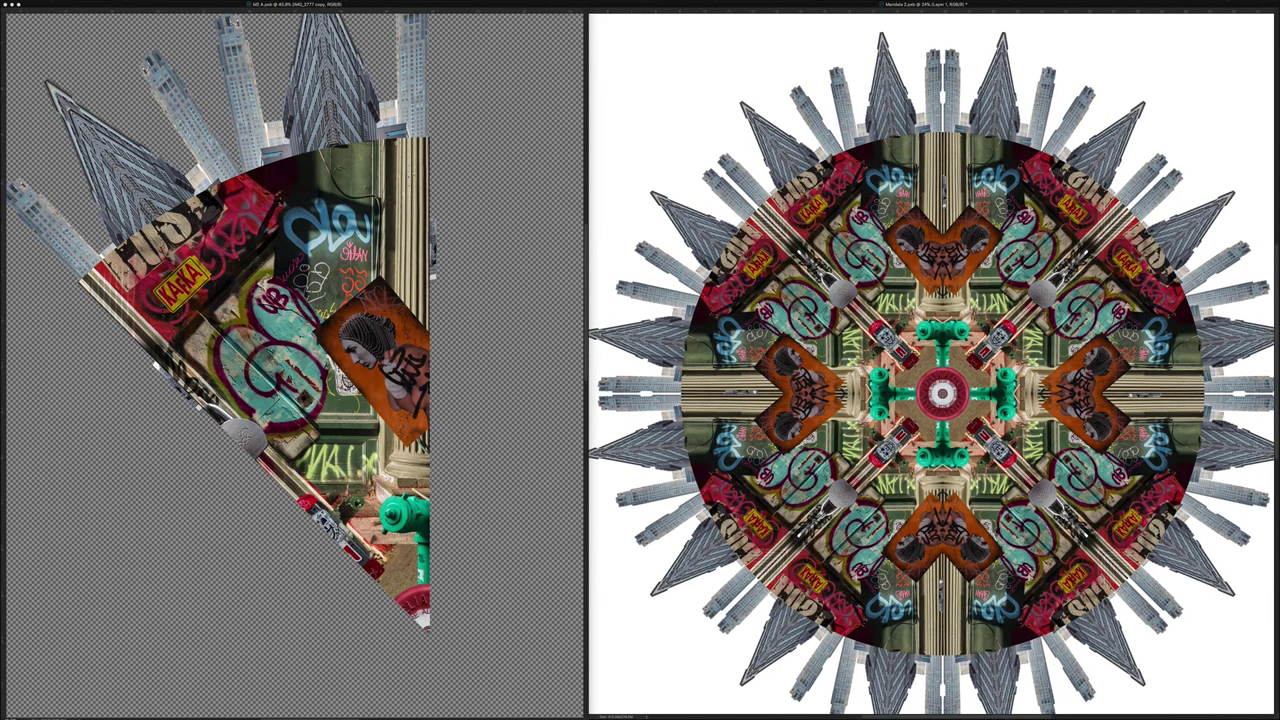
# Step: Add the black wall photo with the white skeletal figure, scaled down and slightly rotated over the upper part of the wedge
pyautogui.press('super+v')
pyautogui.press('super+bracketright')
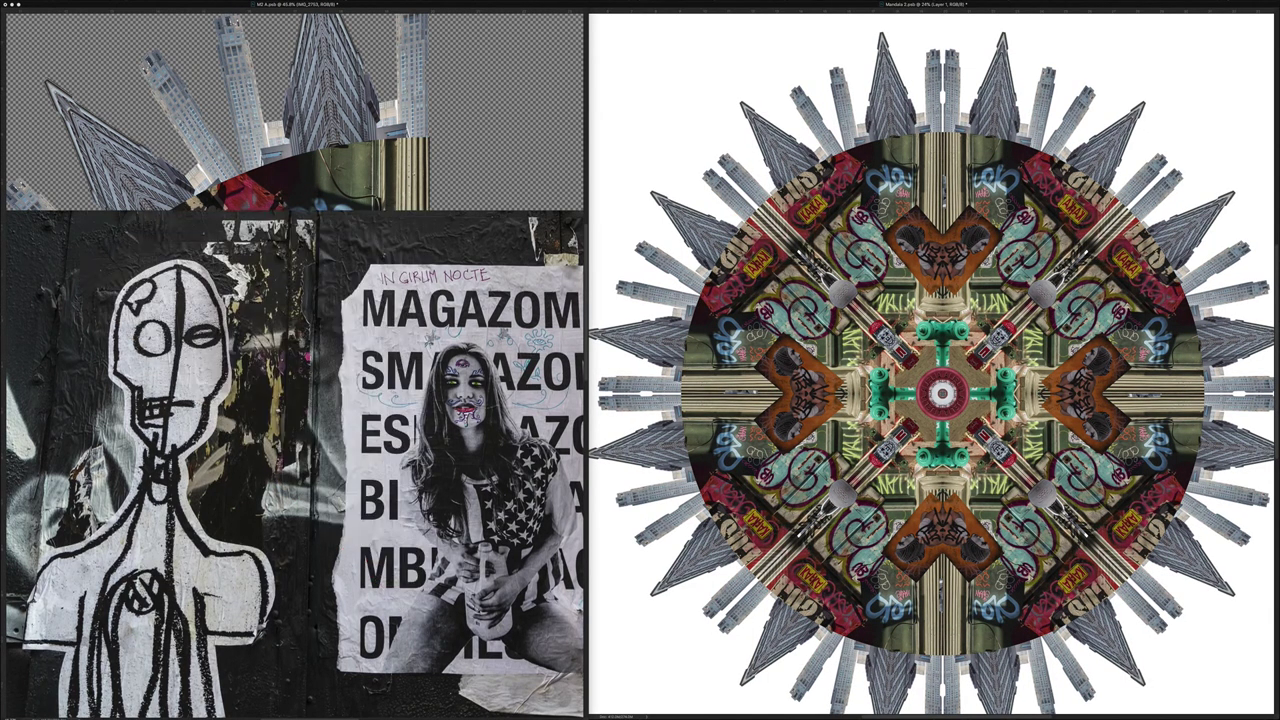
pyautogui.press('super+t')
pyautogui.moveTo(500, 160); pyautogui.dragTo(263, 97)
pyautogui.moveTo(440, 24); pyautogui.dragTo(358, 266)
pyautogui.moveTo(490, 290); pyautogui.dragTo(330, 275)
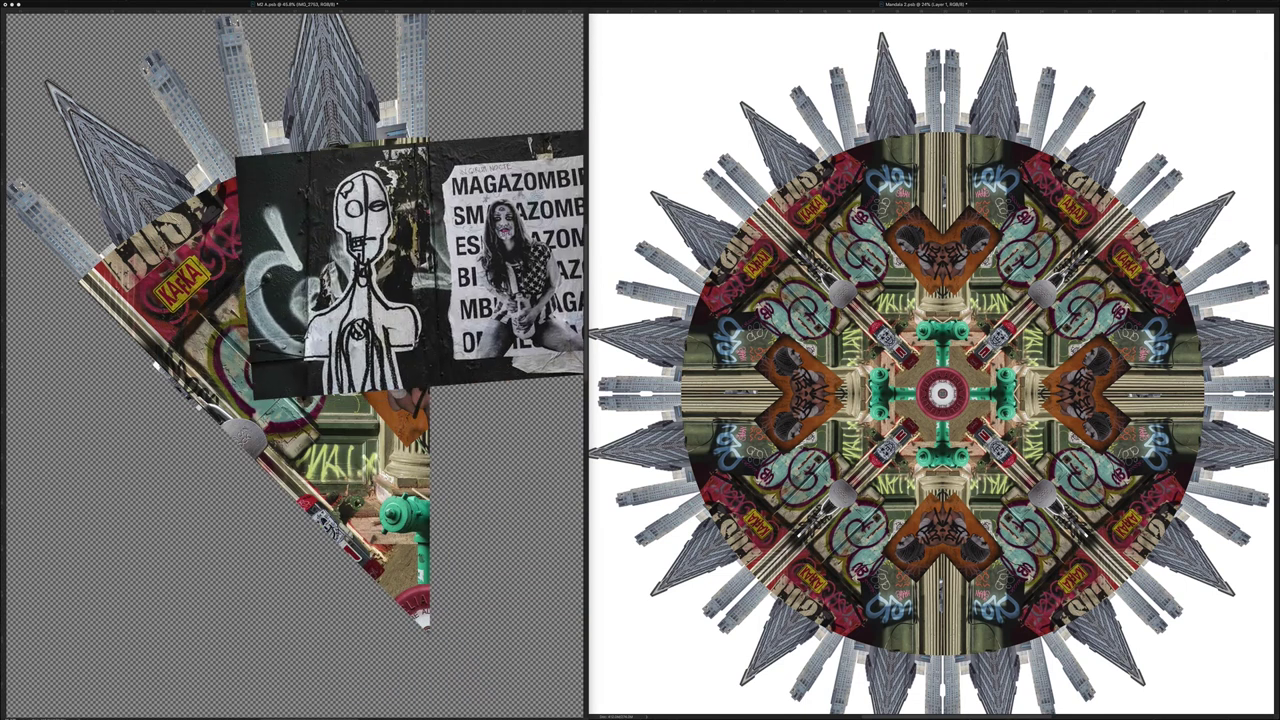
# Step: Clip the skeletal figure photo to the wedge, nudge it into place, and set its blending mode to Screen
pyautogui.press('super+alt+g')
pyautogui.press('Right')
pyautogui.press('Right')
pyautogui.hotkey('alt', '[')
pyautogui.press('super+alt+g')
pyautogui.hotkey('alt', '[')
pyautogui.press('super+alt+g')
pyautogui.hotkey('alt', '[')
pyautogui.hotkey('alt', 'shift', 's')
pyautogui.hotkey('alt', 'shift', 'm')
pyautogui.hotkey('alt', 'shift', 's')
# Step: Mask the skeletal figure photo where it overlaps the portrait on the orange poster, and save the wedge
pyautogui.press('super+backslash')
pyautogui.moveTo(350, 340)
pyautogui.mouseDown()
pyautogui.moveTo(364, 384)
pyautogui.moveTo(347, 370)
pyautogui.moveTo(408, 341)
pyautogui.moveTo(382, 332)
pyautogui.mouseUp()
pyautogui.moveTo(381, 330); pyautogui.dragTo(355, 390)
pyautogui.moveTo(305, 338); pyautogui.dragTo(302, 355)
pyautogui.hotkey('ctrl', 's')
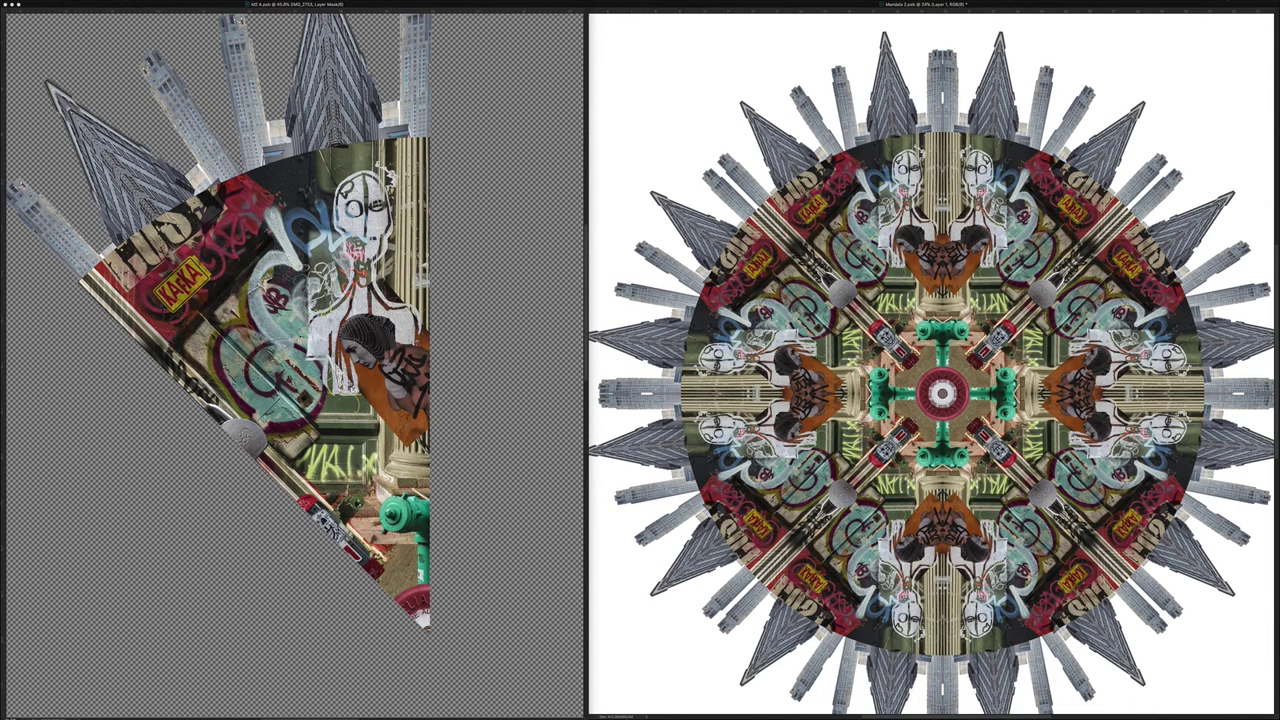
# Step: Mask away the base wedge's curved outer edge so the building bases show through, and save
pyautogui.moveTo(88, 300)
pyautogui.mouseDown()
pyautogui.moveTo(220, 200)
pyautogui.moveTo(330, 155)
pyautogui.moveTo(404, 176)
pyautogui.moveTo(326, 170)
pyautogui.moveTo(122, 284)
pyautogui.moveTo(178, 291)
pyautogui.mouseUp()
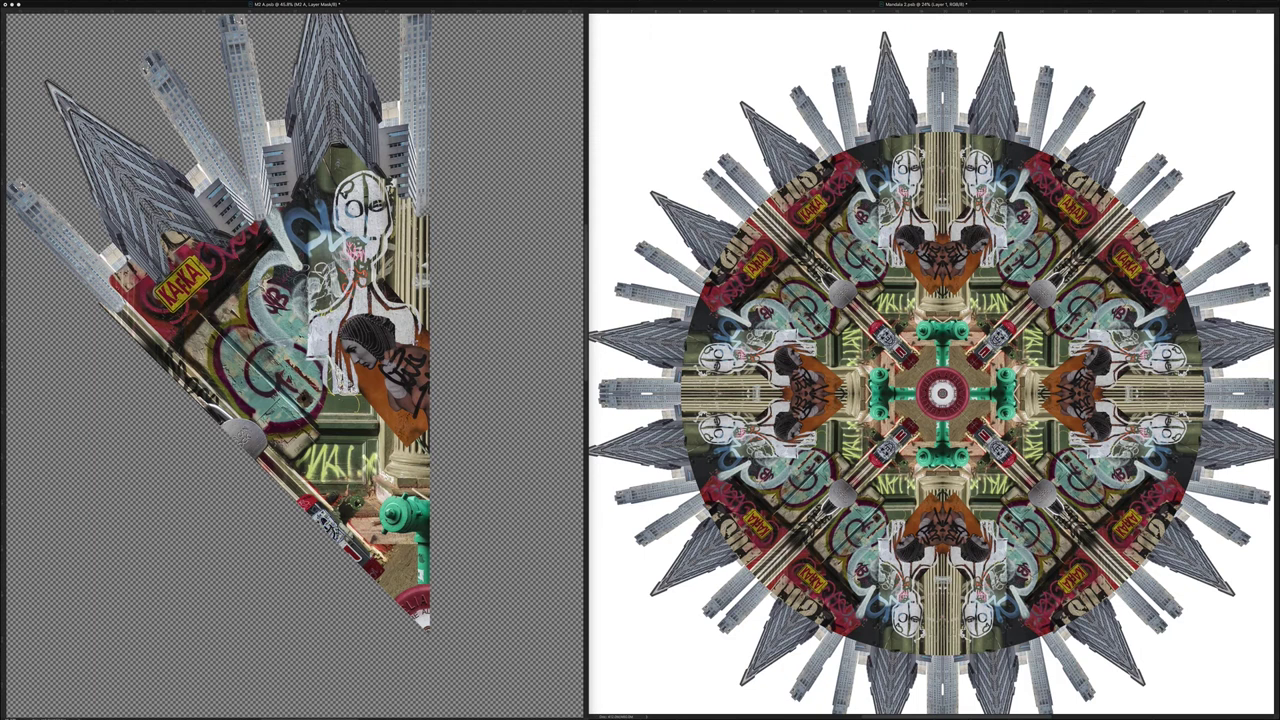
pyautogui.moveTo(264, 214); pyautogui.dragTo(275, 241)
pyautogui.moveTo(164, 260); pyautogui.dragTo(165, 276)
pyautogui.moveTo(162, 230); pyautogui.dragTo(216, 236)
pyautogui.hotkey('ctrl', 's')
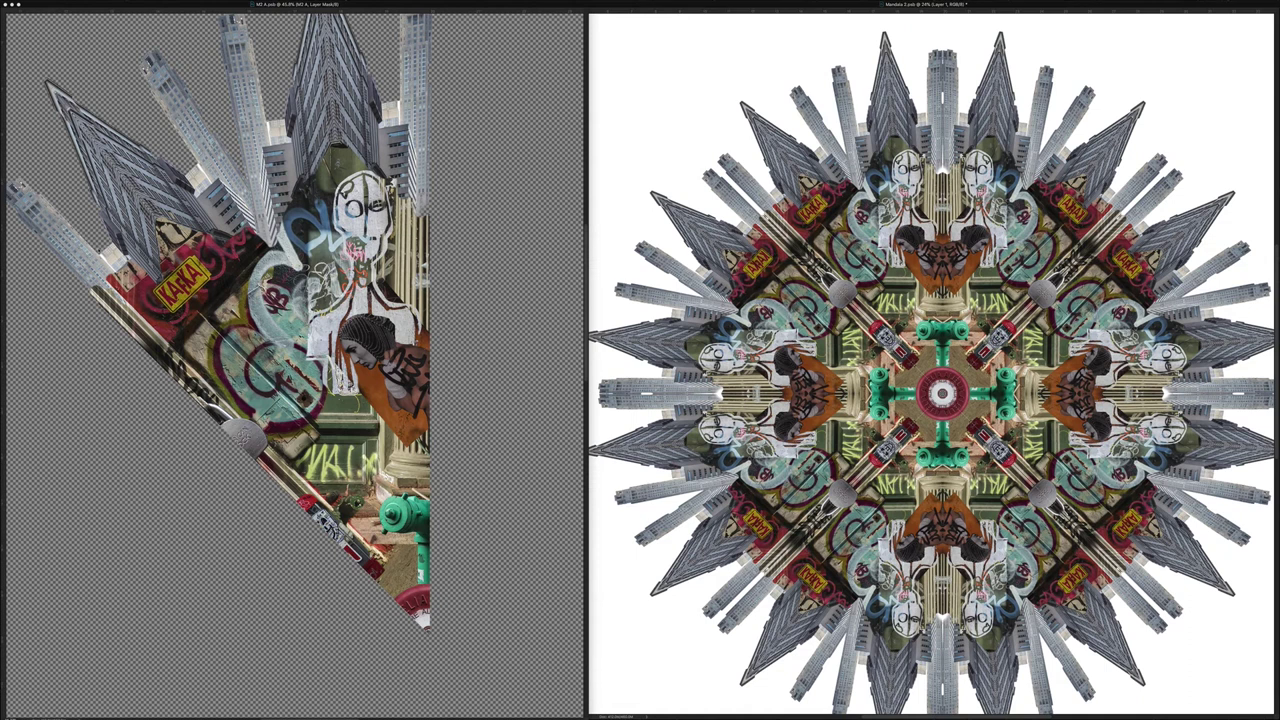
# Step: Add the yellow graffiti photo to the wedge, reduce its opacity to 50% for placement around the tip, and save
pyautogui.press('super+v')
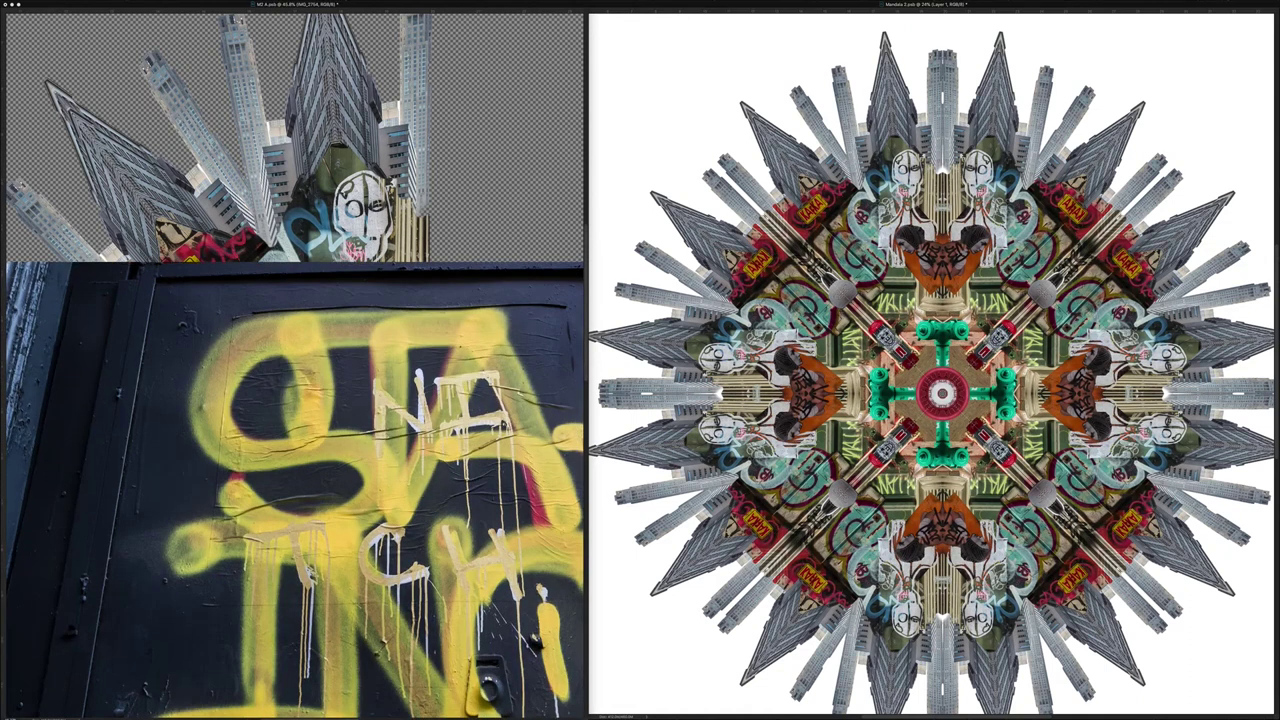
pyautogui.press('5')
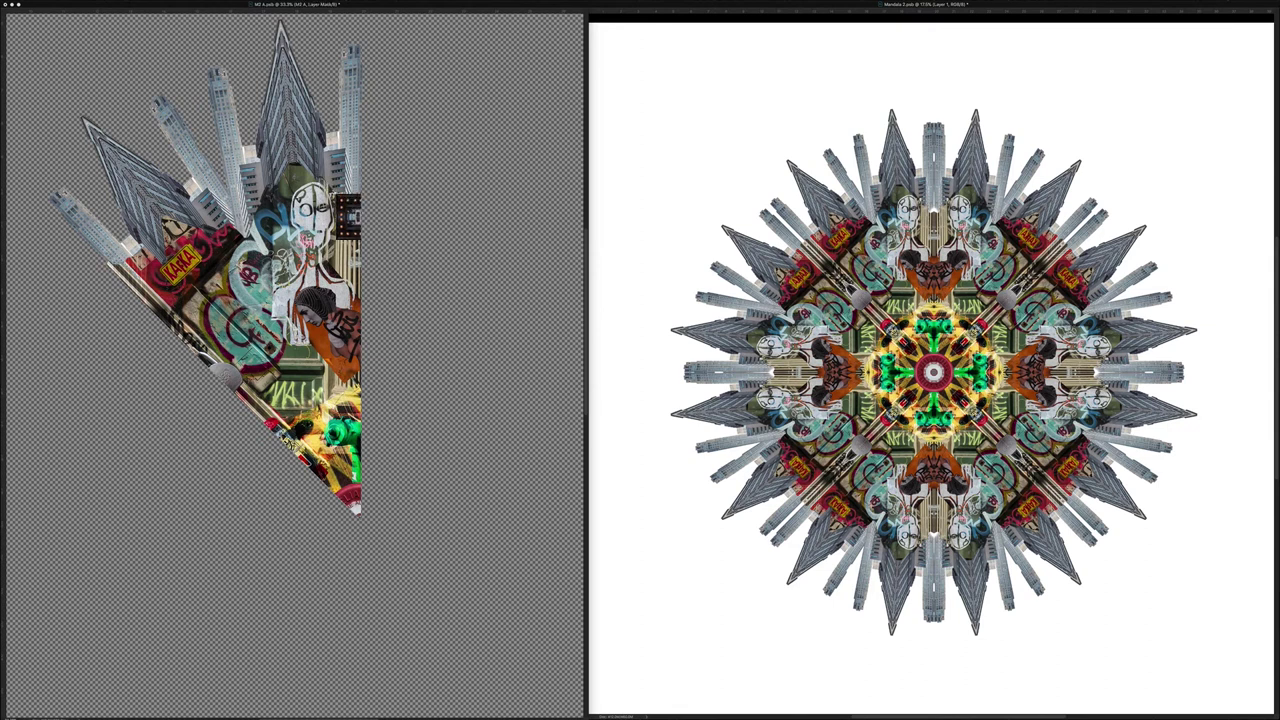
pyautogui.press('super+s')
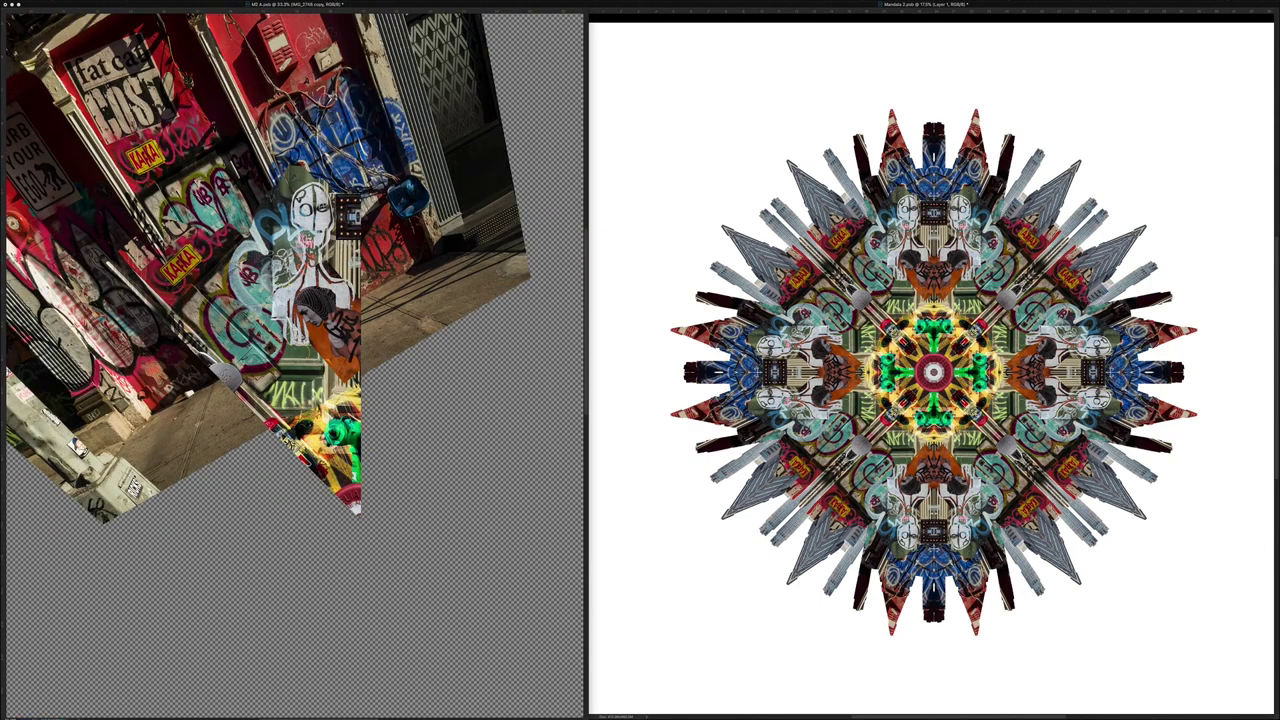
# Step: Clip the red and blue graffiti wall photo to the building spires and save the wedge to update the mandala
pyautogui.press('super+alt+g')
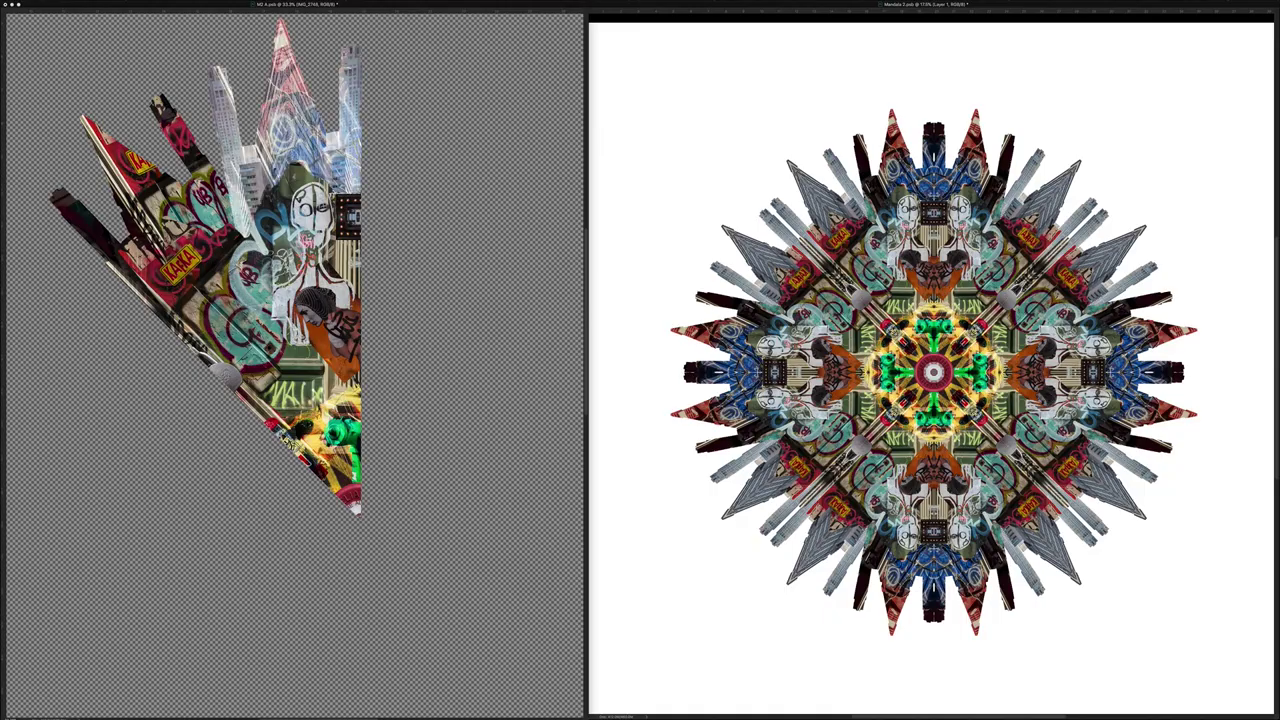
pyautogui.press('super+s')
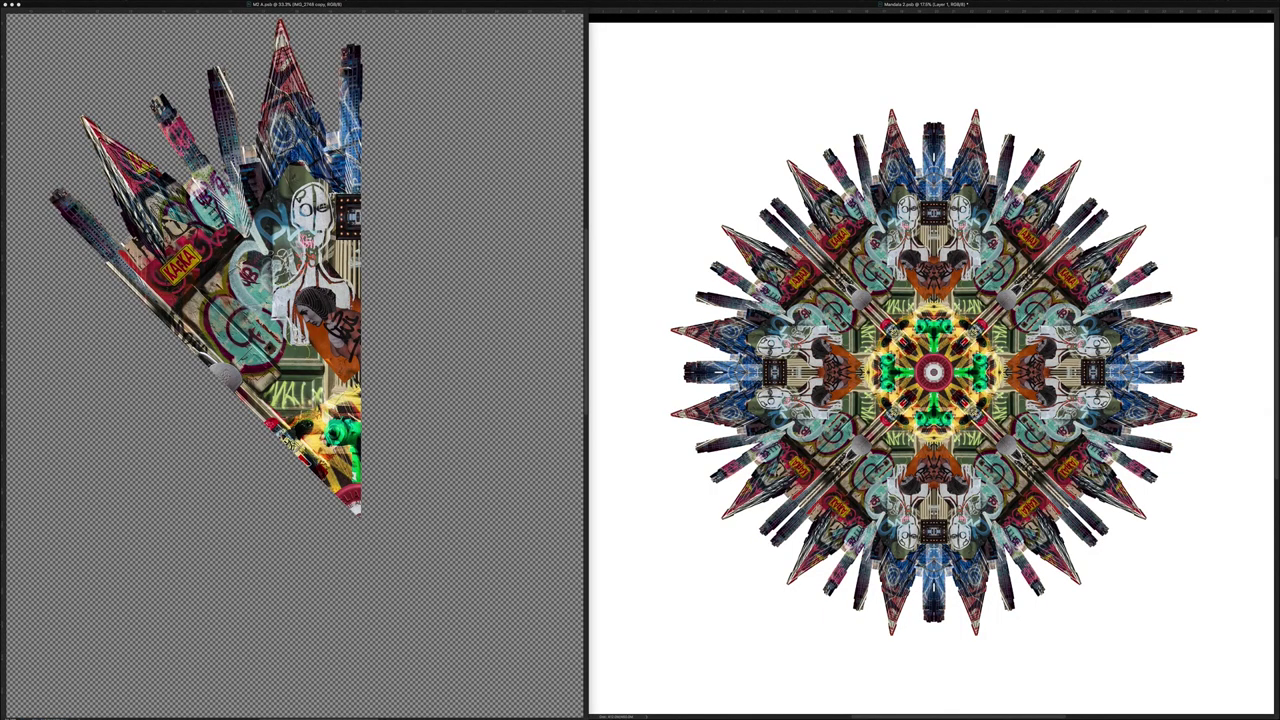
# Step: Examine the updated mandala up close, from its central rosette to the graffiti-covered outer spires
pyautogui.press('super+grave')
pyautogui.scroll(15, 933, 372)
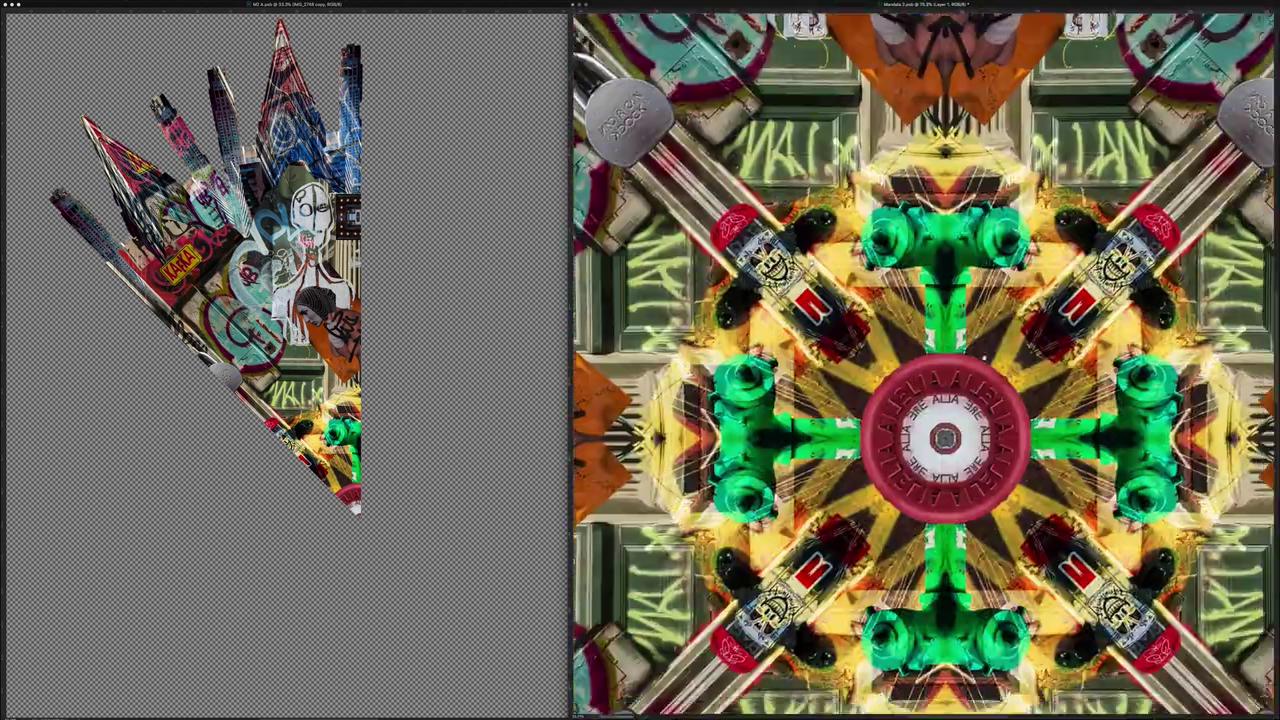
pyautogui.scroll(-10, 924, 366)
pyautogui.hscroll(8, 924, 366)
pyautogui.scroll(5, 924, 366)
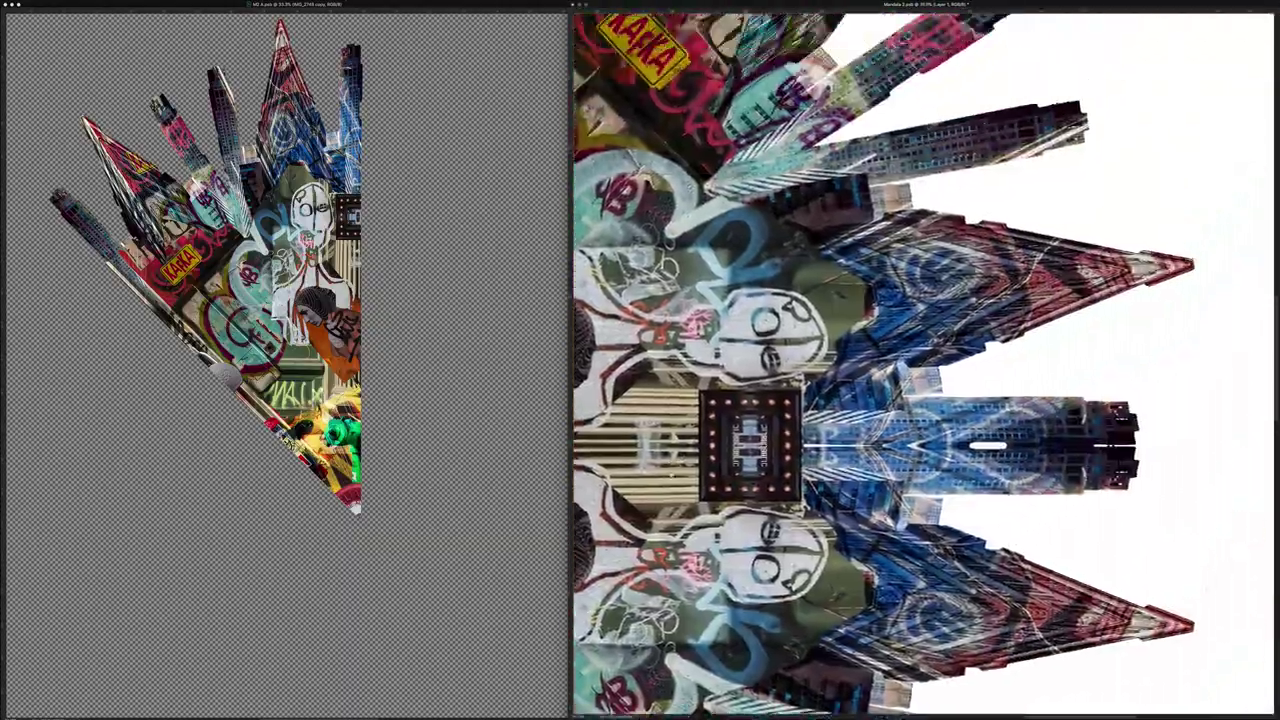
pyautogui.press('super+minus')
pyautogui.press('super+minus')
pyautogui.press('super+minus')
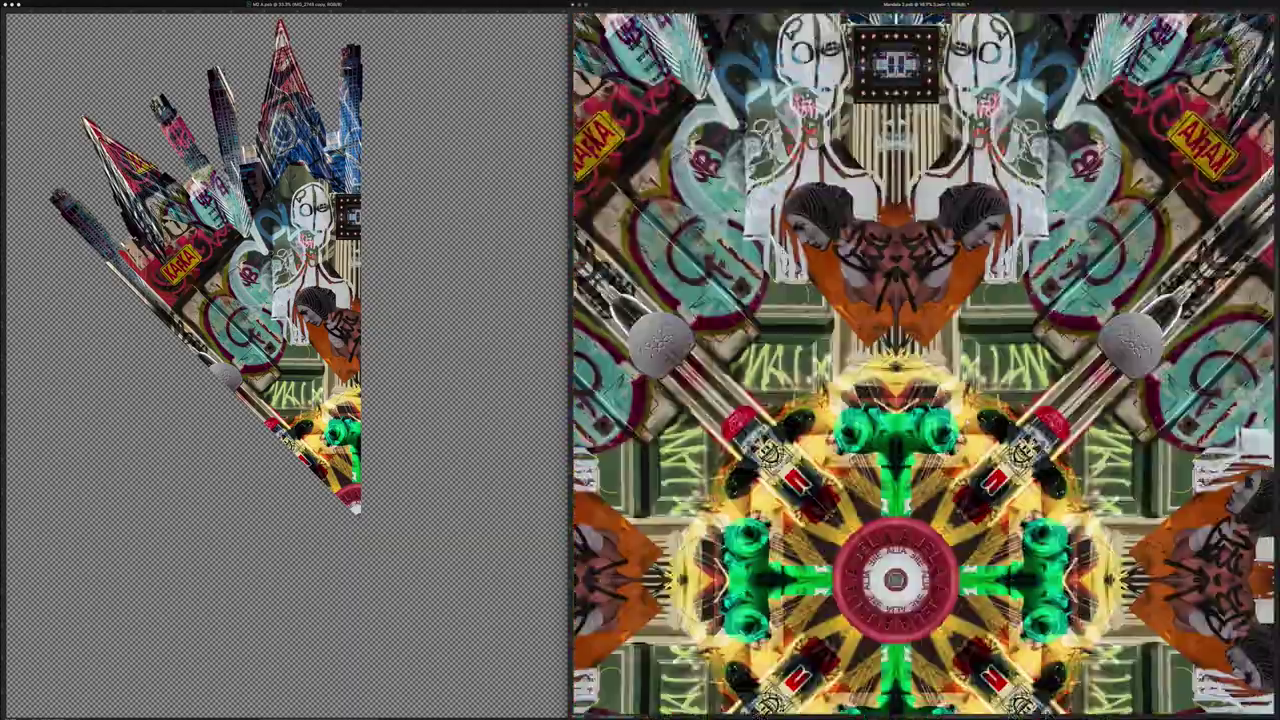